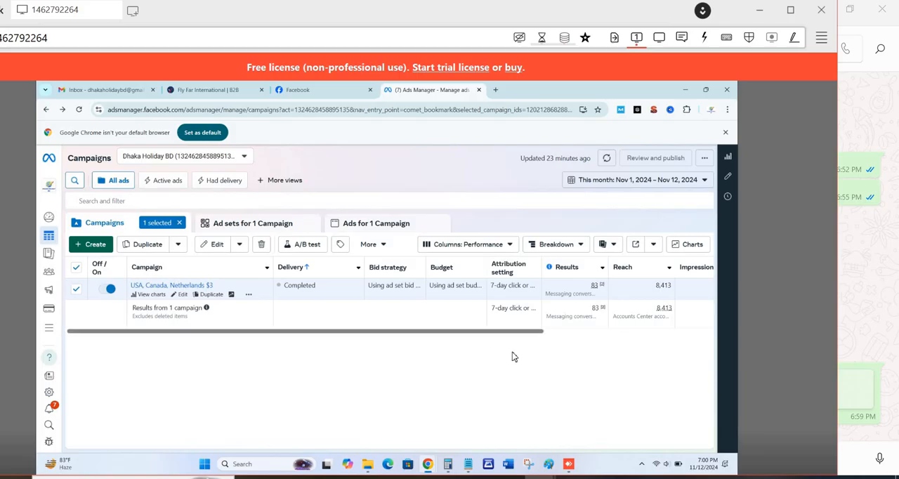
pyautogui.hscroll(5, 519, 341)
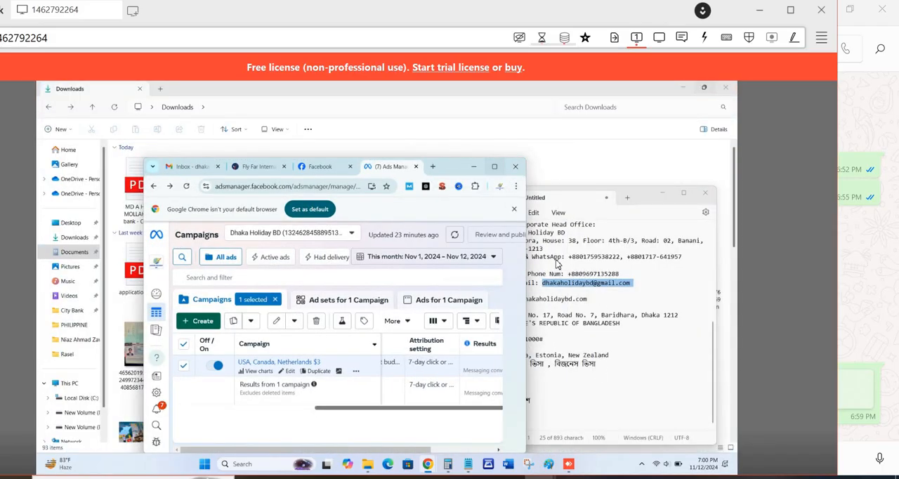
pyautogui.moveTo(495, 169)
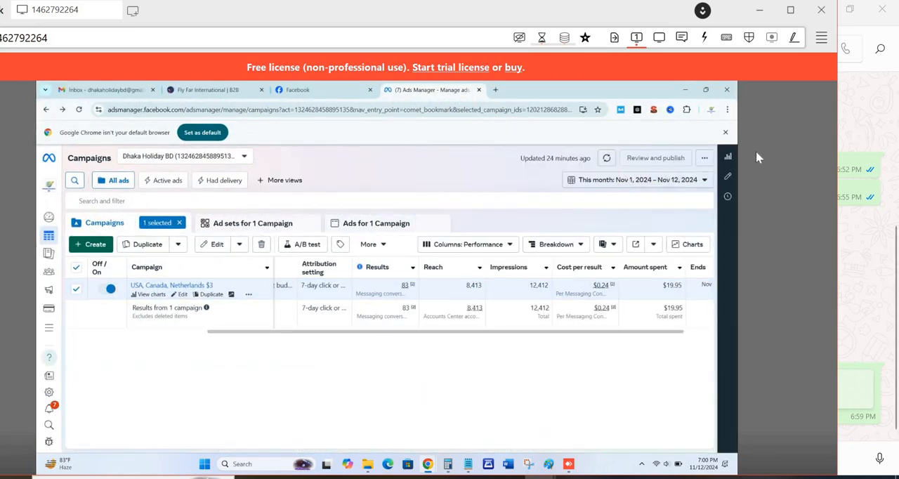
pyautogui.doubleClick(623, 83)
pyautogui.doubleClick(624, 83)
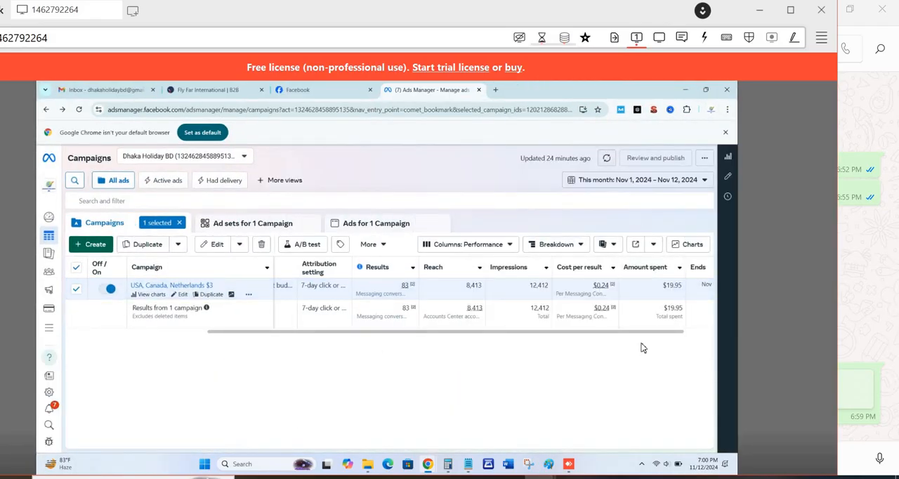
# - Set the campaign table's date range to Maximum and review the USA, Canada, Netherlands $3 campaign's performance columns
pyautogui.click(704, 181)
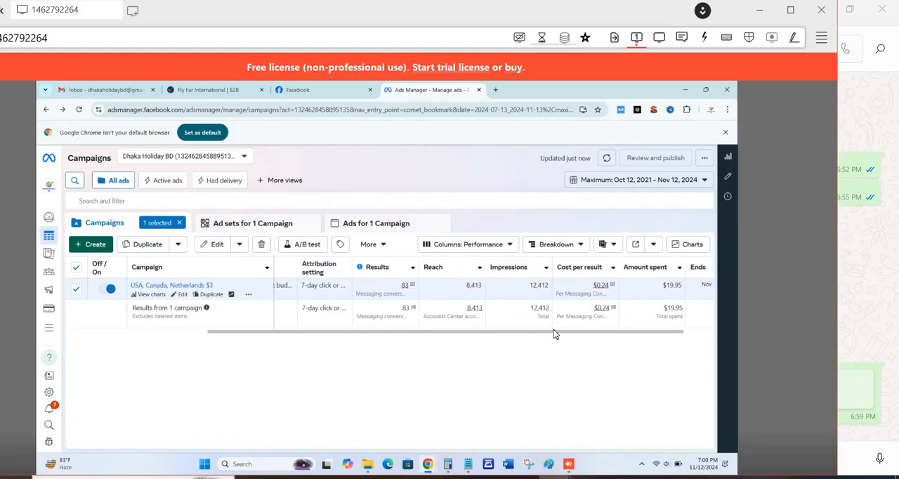
pyautogui.hscroll(3, 678, 340)
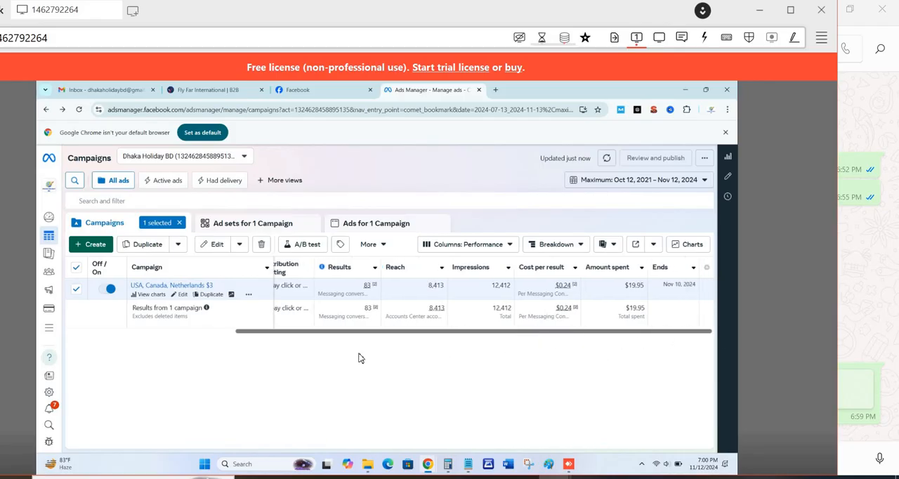
pyautogui.moveTo(307, 333); pyautogui.dragTo(71, 343)
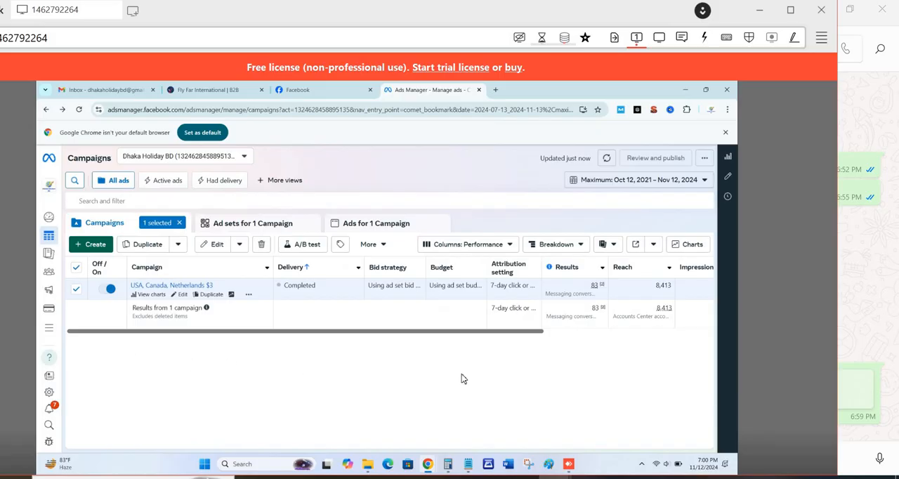
pyautogui.moveTo(462, 374); pyautogui.dragTo(802, 383)
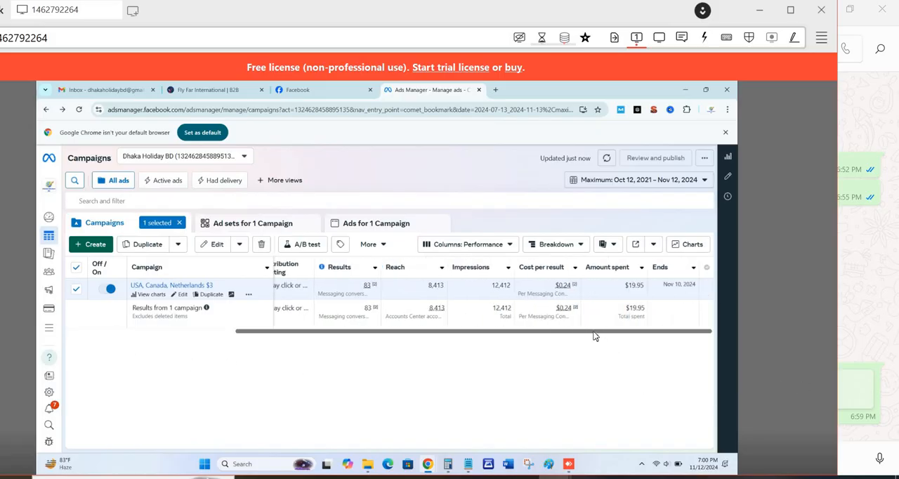
pyautogui.moveTo(522, 335); pyautogui.dragTo(132, 330)
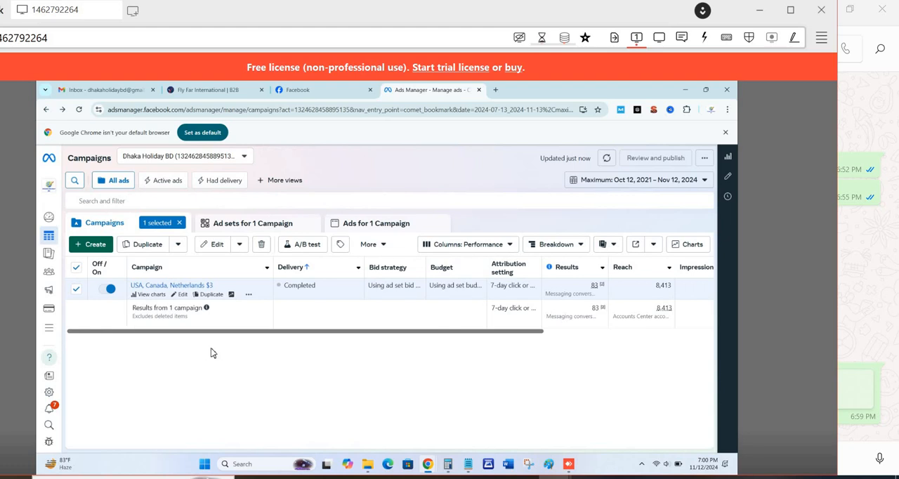
# - Clear the campaign selection and create an Auction campaign with the Engagement objective and the manual engagement campaign setup
pyautogui.click(179, 223)
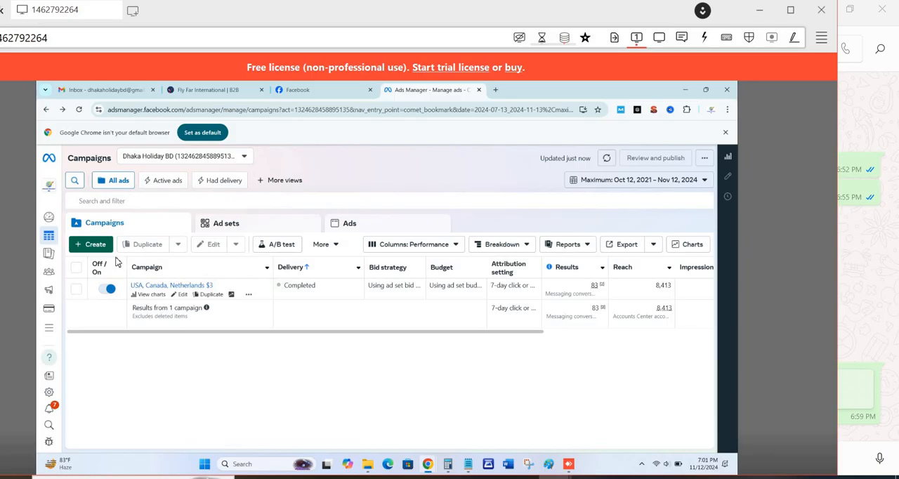
pyautogui.click(94, 248)
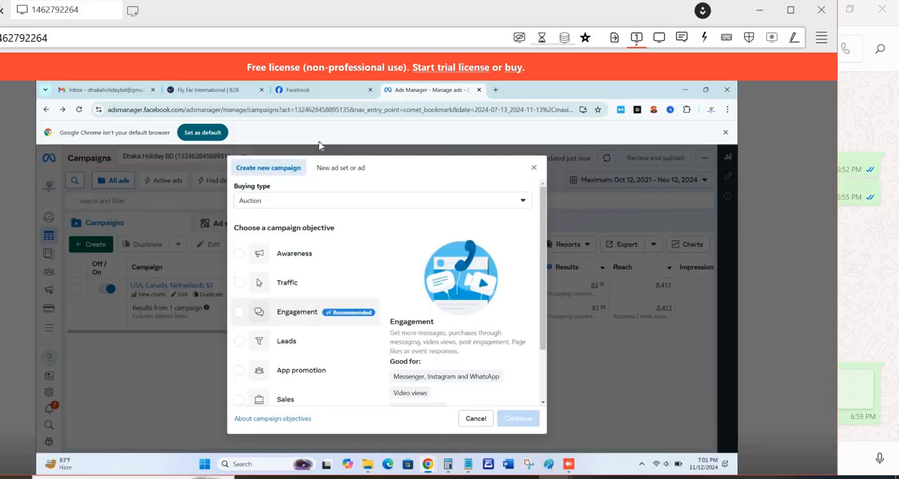
pyautogui.click(242, 316)
pyautogui.click(521, 419)
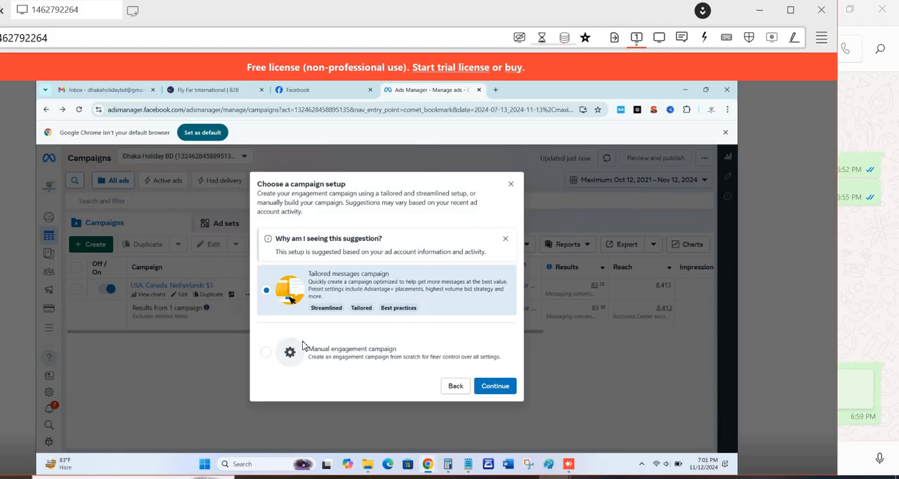
pyautogui.click(266, 353)
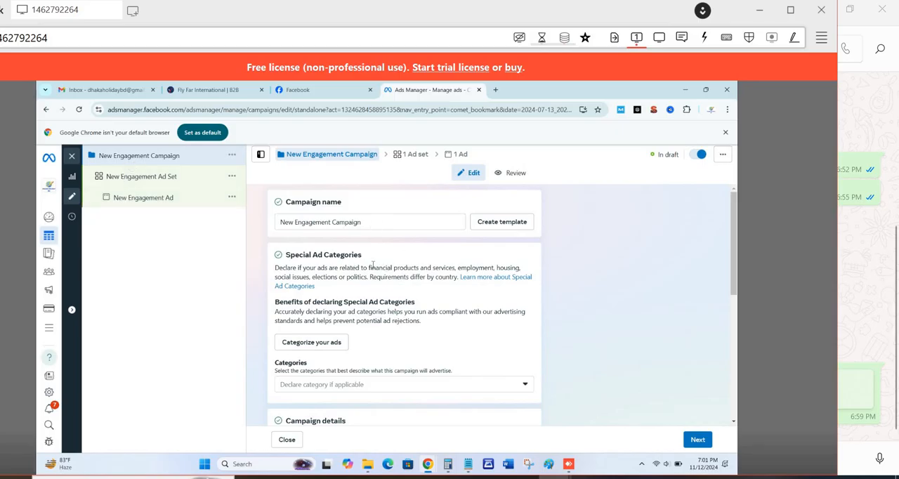
# - Examine the new campaign's settings, including special ad categories, campaign details, Advantage campaign budget and A/B test
pyautogui.scroll(-3, 372, 267)
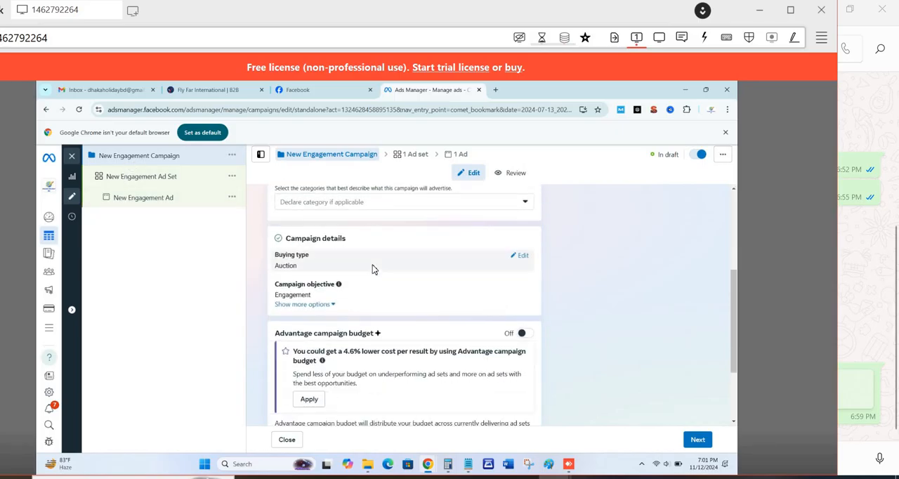
pyautogui.scroll(-2, 373, 267)
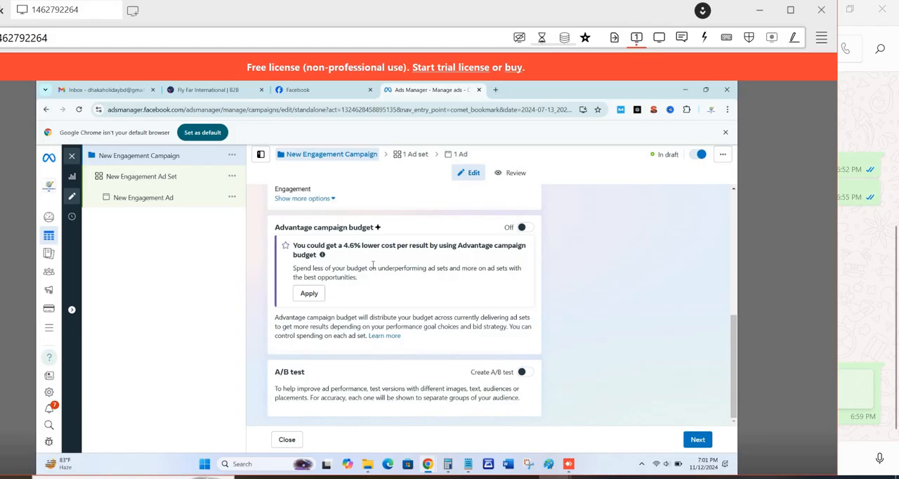
pyautogui.scroll(5, 372, 265)
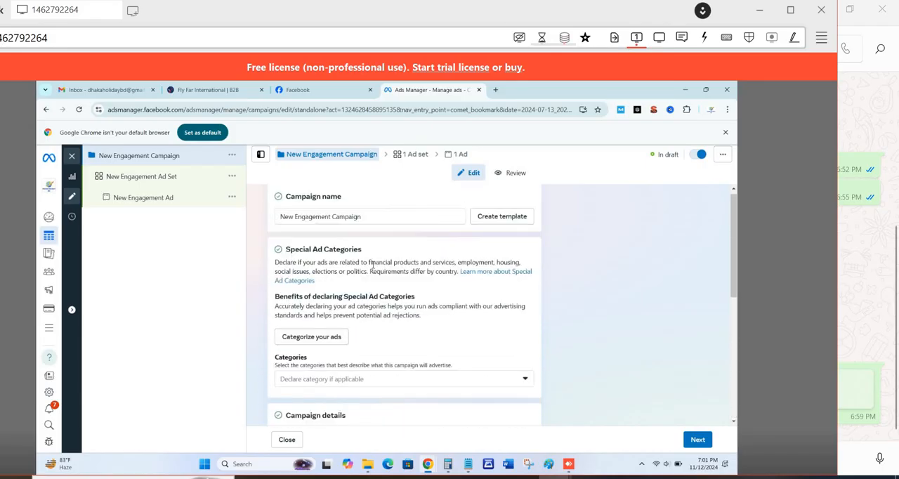
pyautogui.scroll(-5, 372, 267)
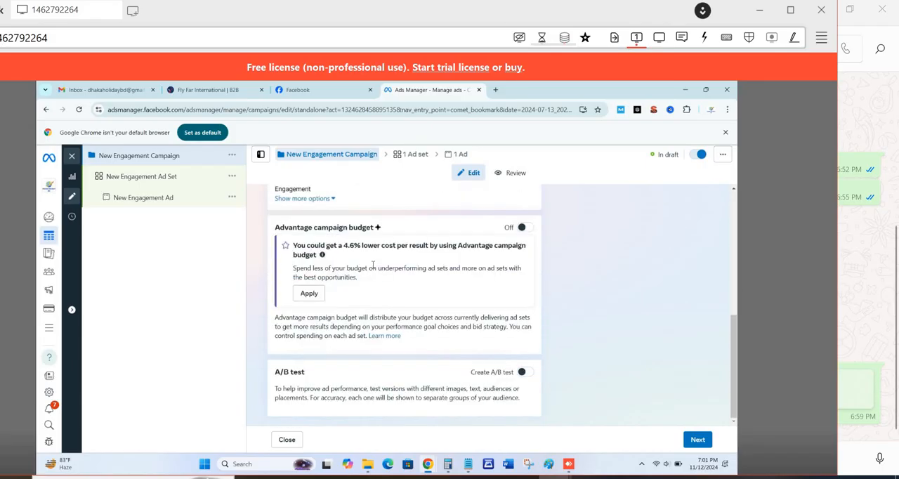
pyautogui.scroll(2, 372, 267)
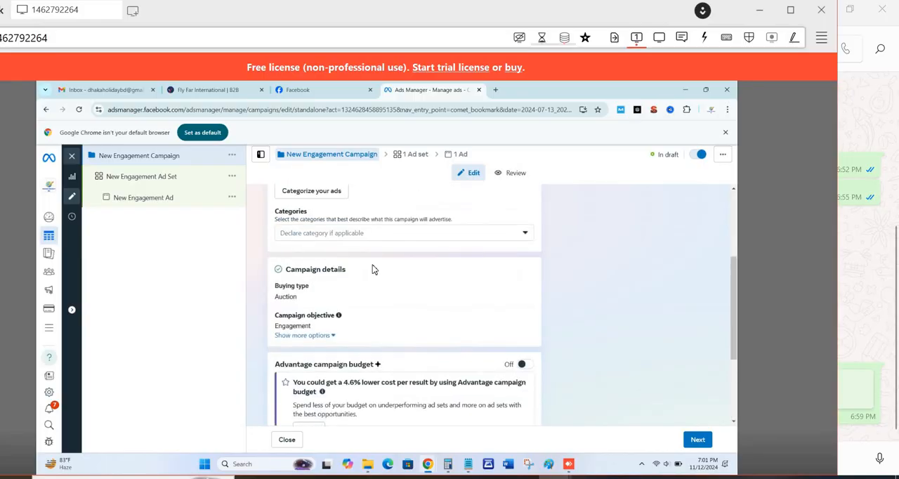
pyautogui.scroll(-2, 372, 269)
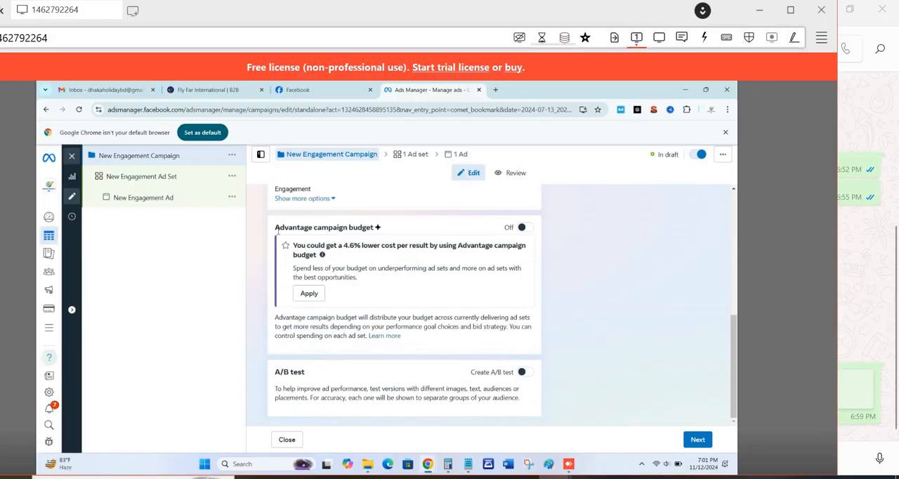
# - Turn on Advantage campaign budget to show its options, and turn it off again
pyautogui.tripleClick(366, 227)
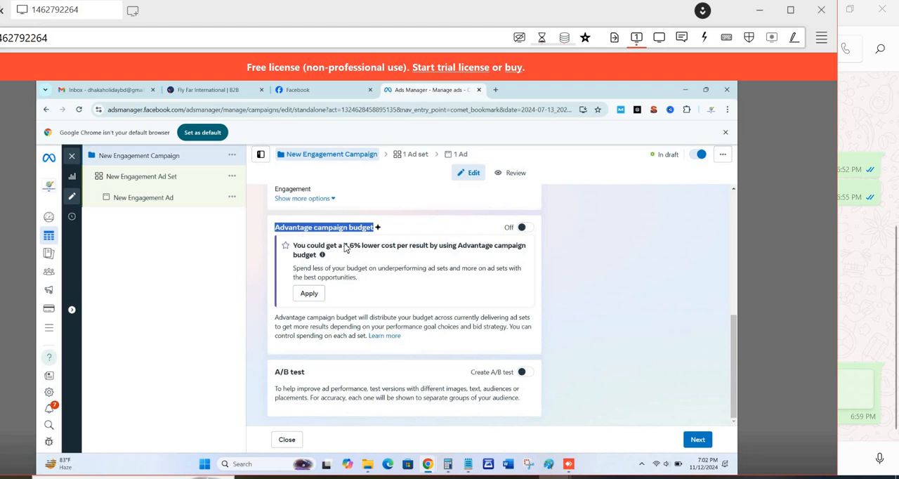
pyautogui.click(525, 228)
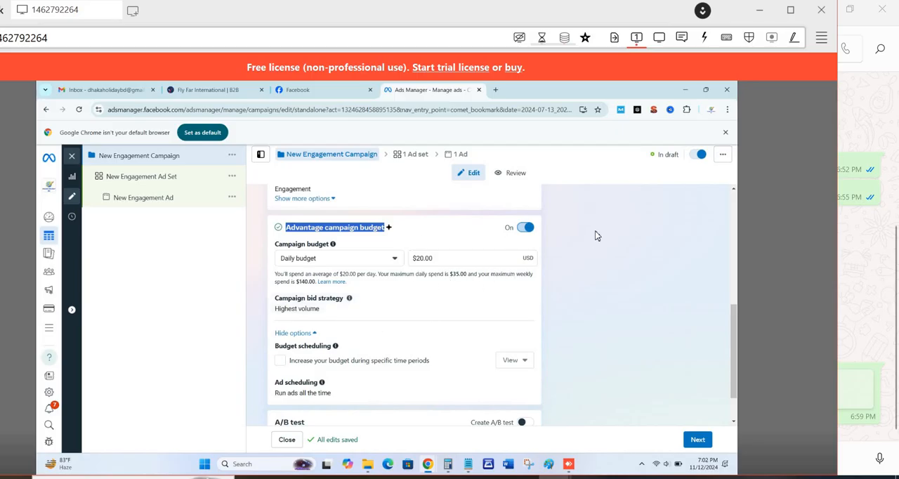
pyautogui.click(529, 229)
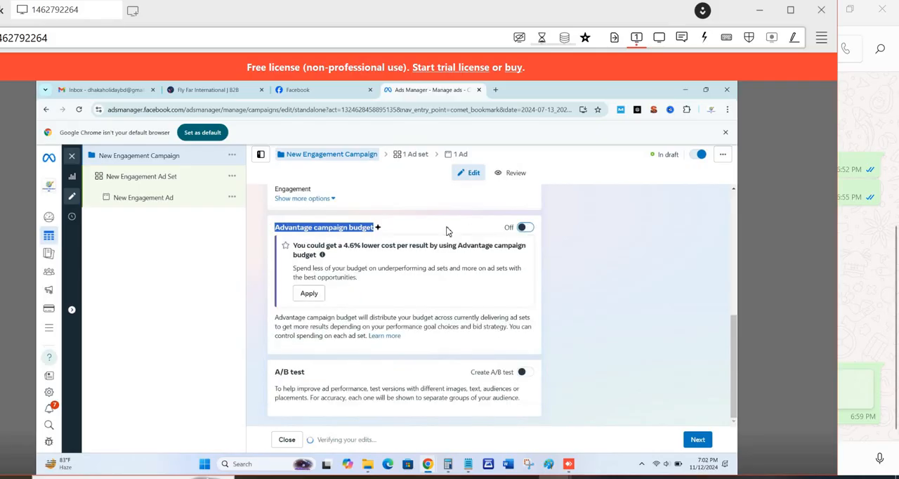
# - Open the new engagement ad set and review its conversion settings and its budget and schedule
pyautogui.click(169, 184)
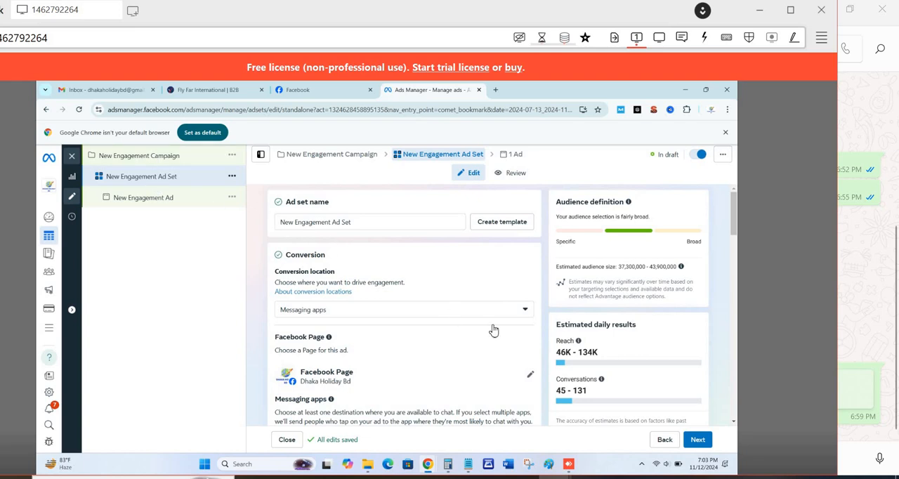
pyautogui.scroll(-5, 493, 325)
pyautogui.scroll(-10, 493, 325)
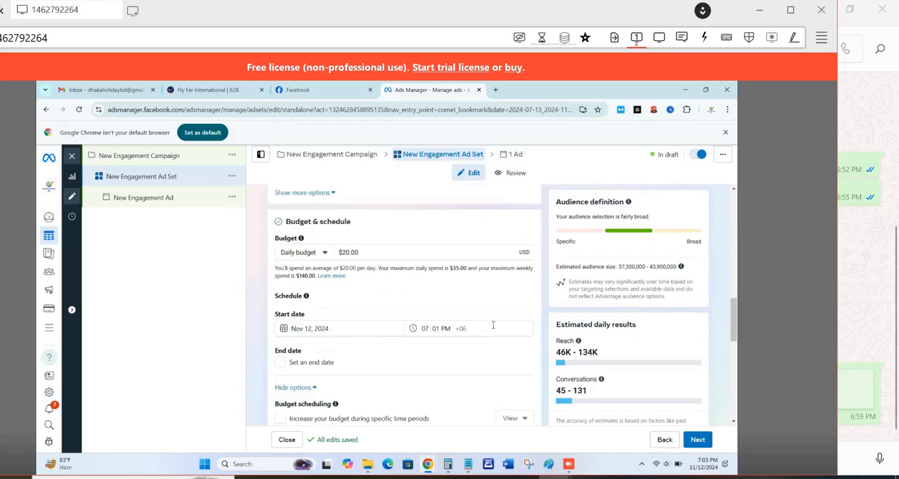
pyautogui.scroll(3, 493, 325)
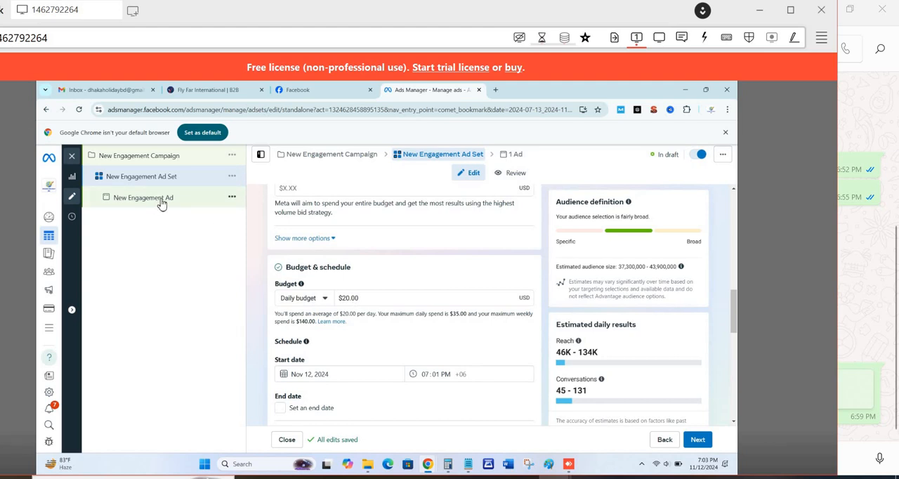
# - Duplicate the New Engagement Ad within the draft campaign's ad set
pyautogui.click(237, 203)
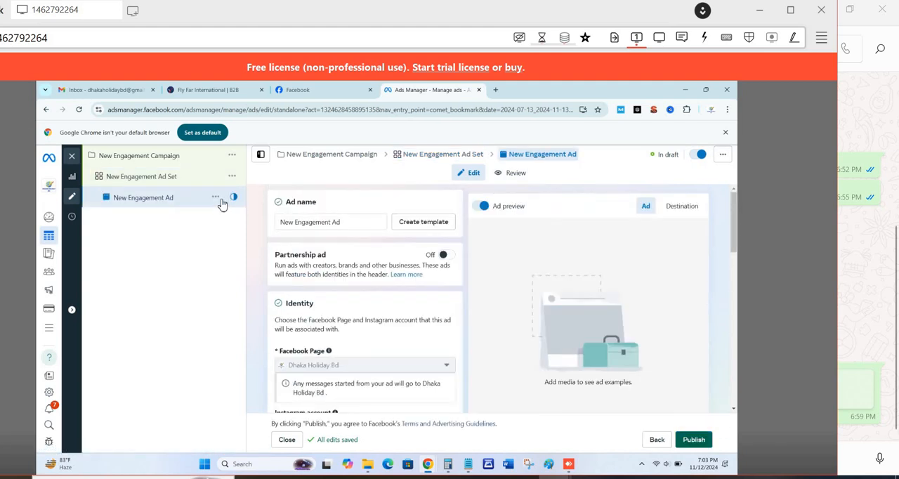
pyautogui.click(216, 198)
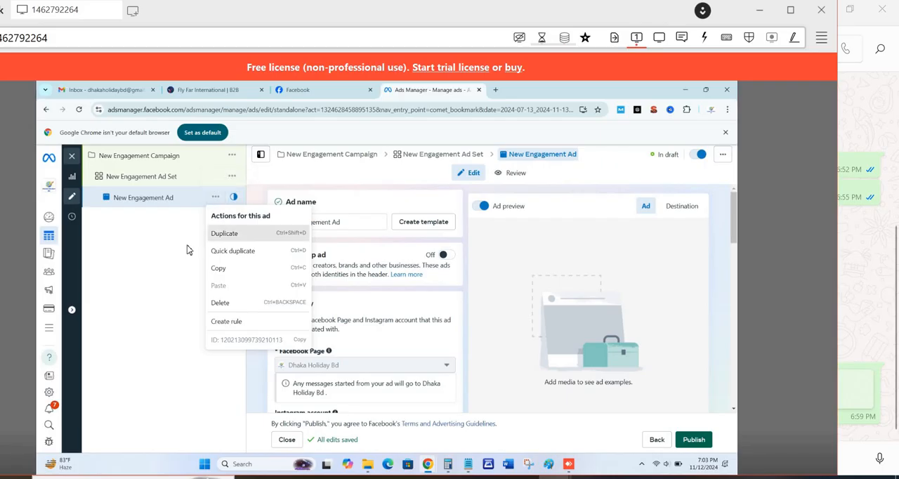
pyautogui.click(226, 234)
pyautogui.click(482, 421)
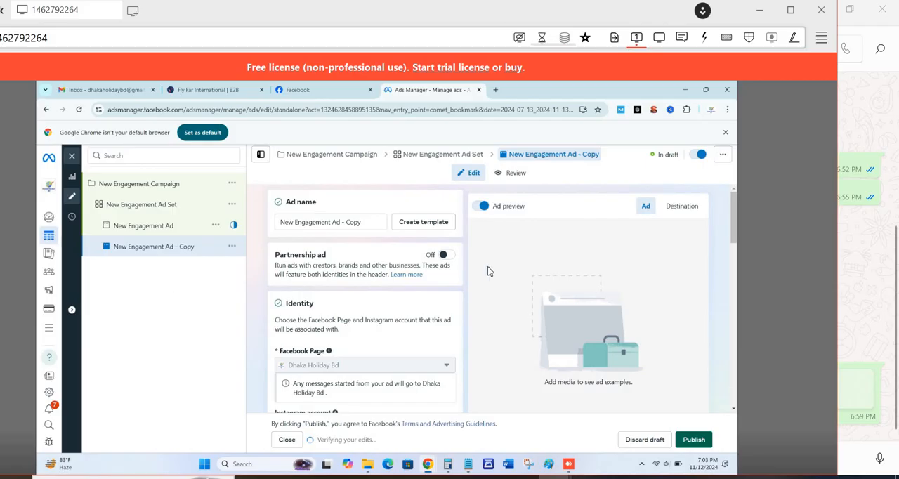
# - Examine the duplicated ad's settings, from identity and ad format to ad creative and tracking
pyautogui.scroll(-2, 483, 271)
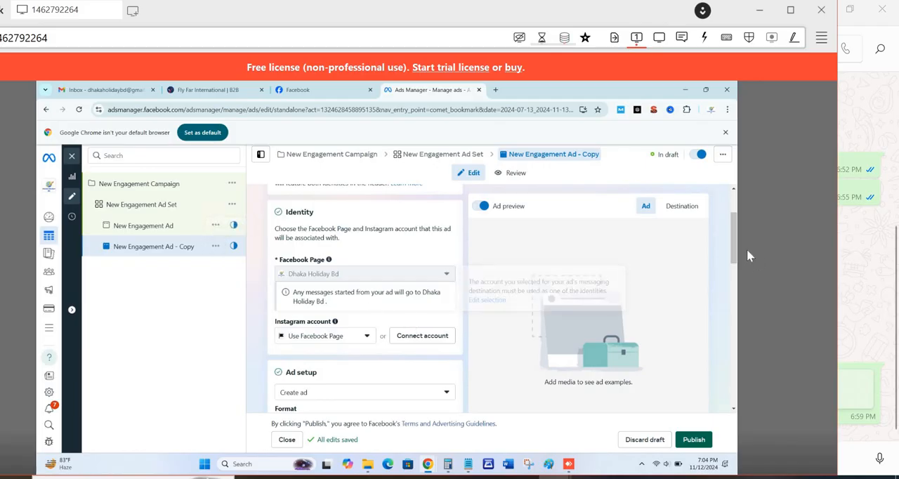
pyautogui.scroll(-2, 734, 245)
pyautogui.scroll(-2, 733, 246)
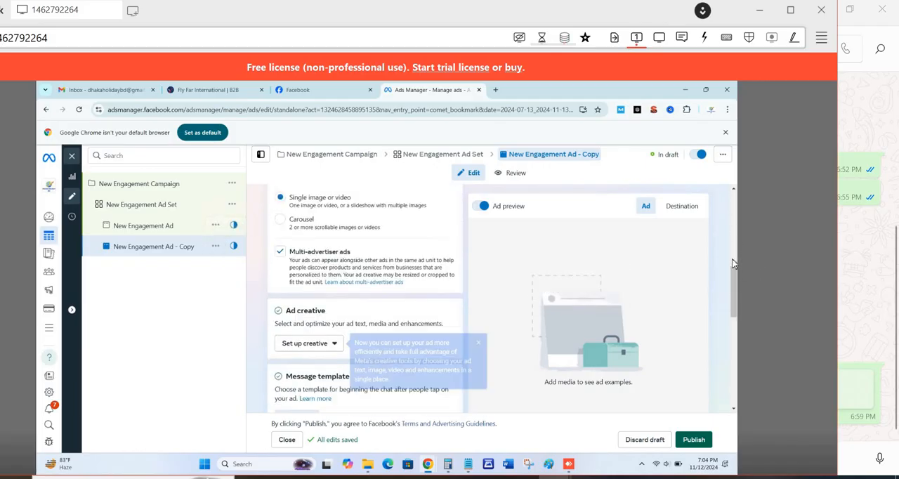
pyautogui.scroll(2, 734, 291)
pyautogui.scroll(-6, 735, 295)
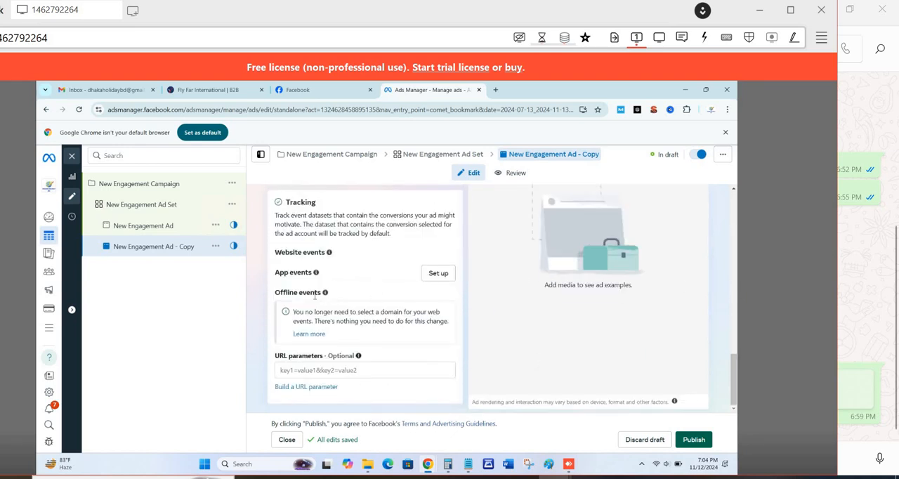
# - Open the image ad creative setup for the duplicated ad to view its text options, and close it without changes
pyautogui.scroll(5, 315, 295)
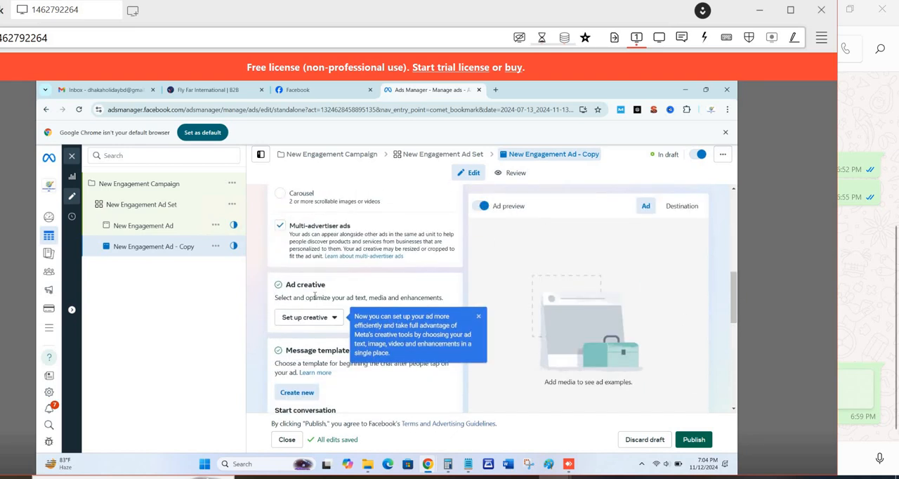
pyautogui.scroll(1, 315, 296)
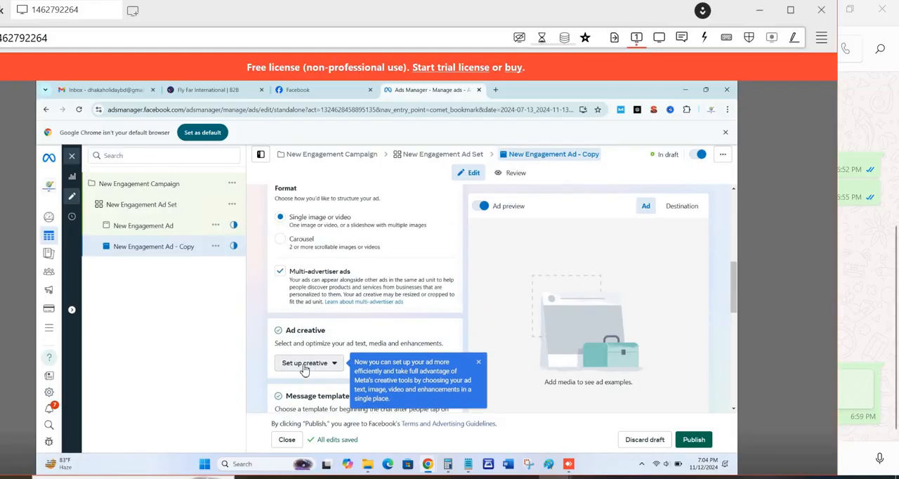
pyautogui.click(304, 368)
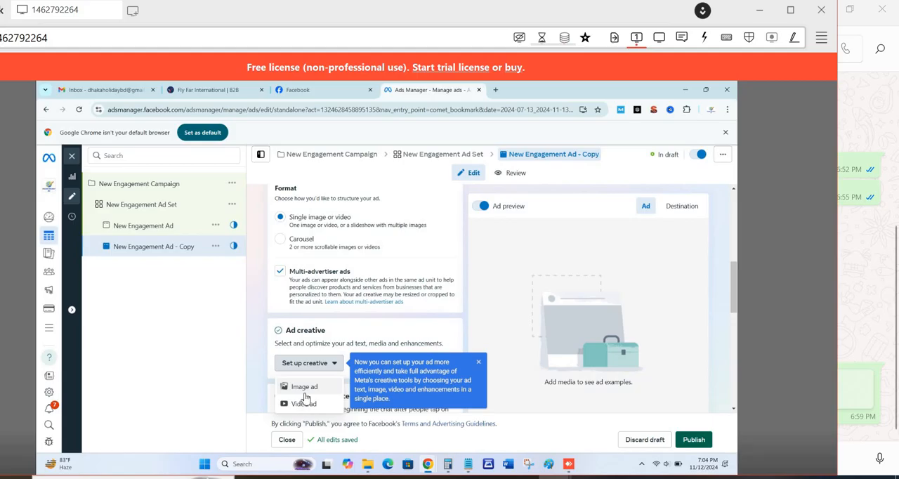
pyautogui.click(304, 386)
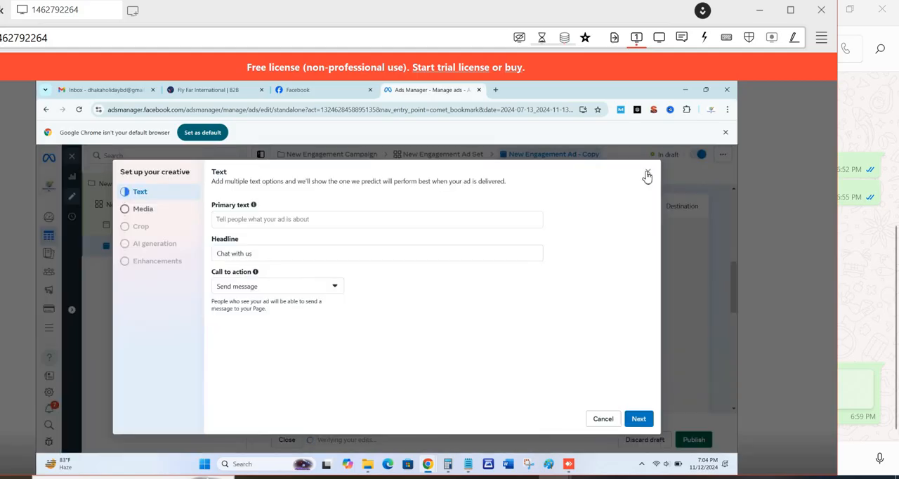
pyautogui.click(647, 172)
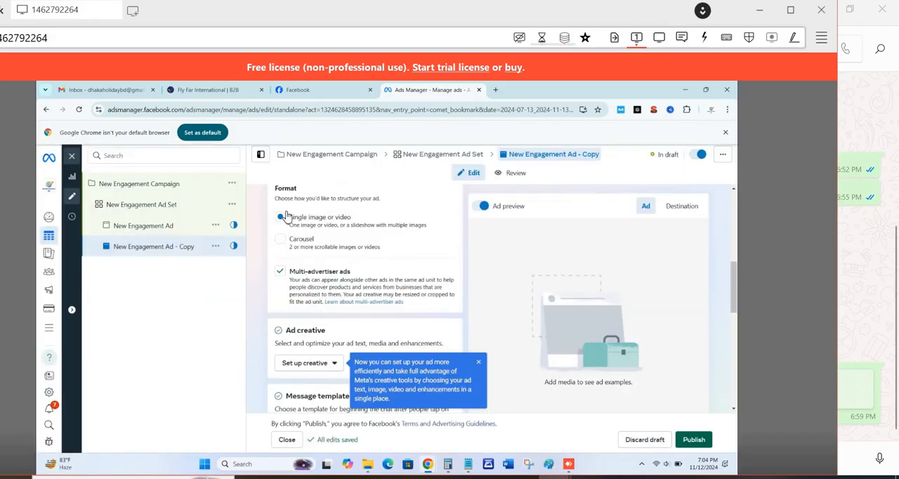
# - Change the duplicated ad's format to Carousel and maximize the remote desktop window to view its ad creative options
pyautogui.click(280, 270)
pyautogui.click(280, 241)
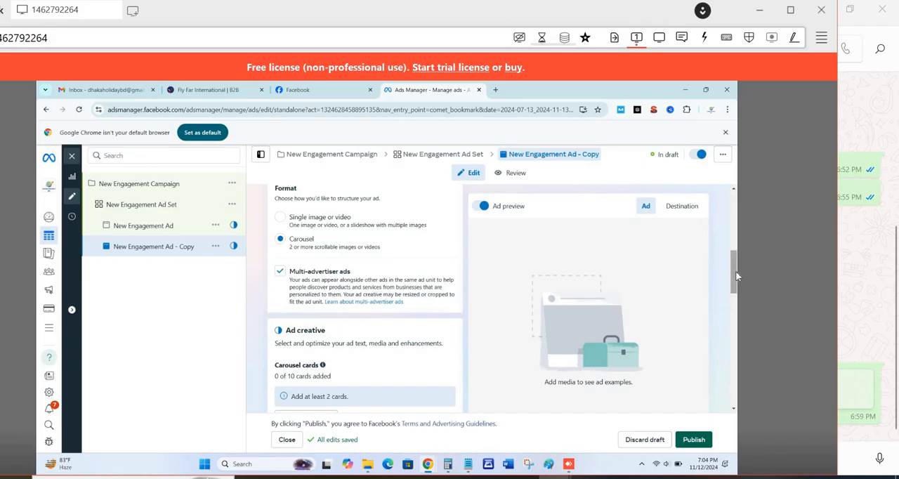
pyautogui.scroll(-3, 739, 286)
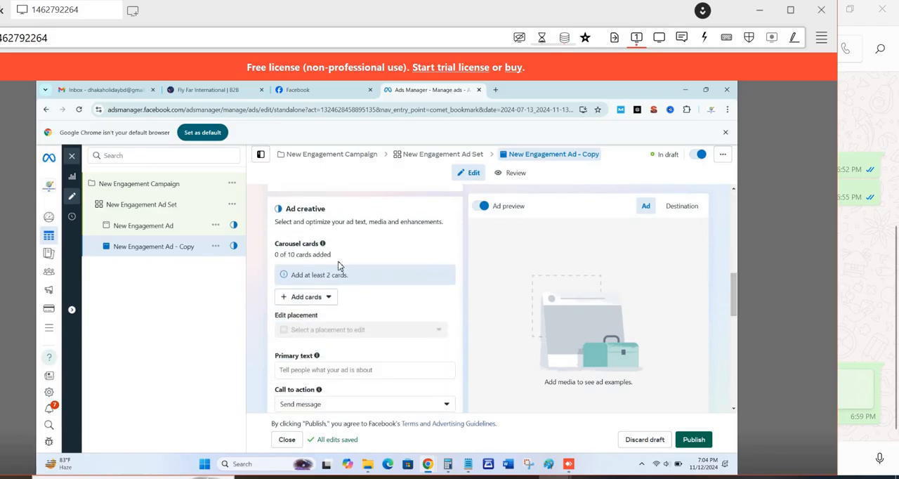
pyautogui.click(791, 14)
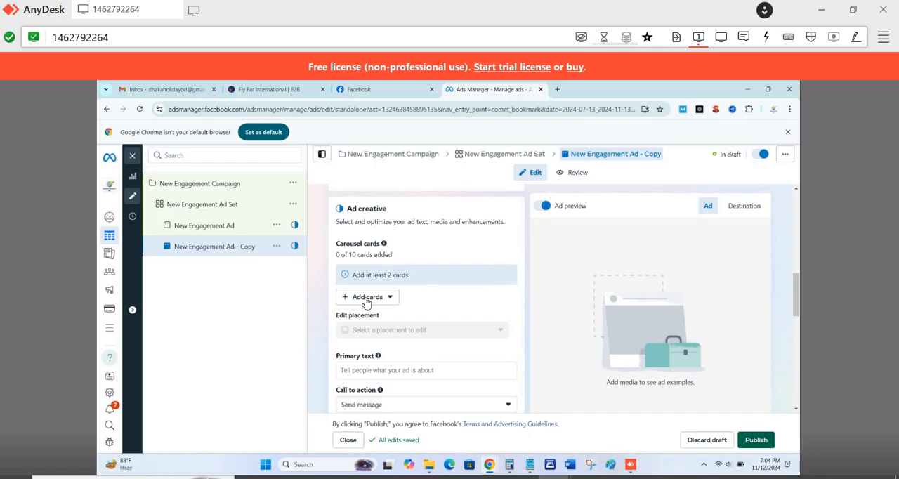
# - Start adding image cards to the carousel and upload all the images in the 12-11-24 folder under Downloads
pyautogui.click(389, 298)
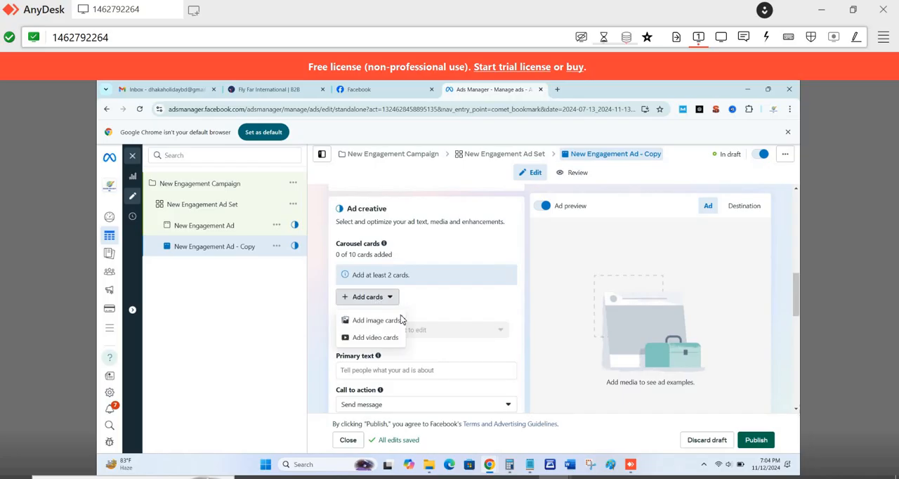
pyautogui.click(378, 321)
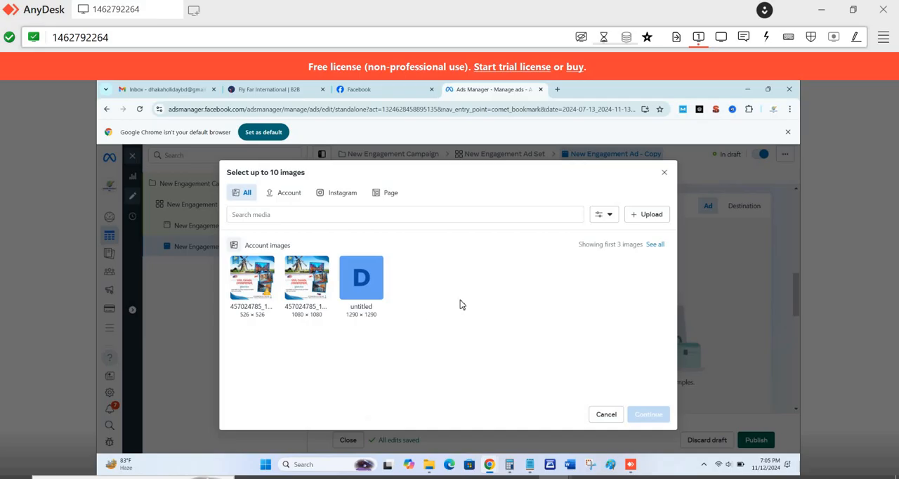
pyautogui.click(647, 214)
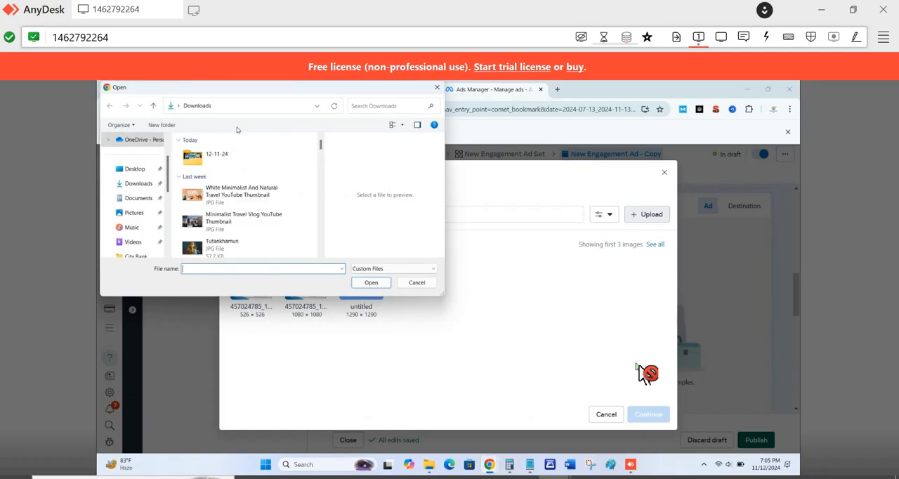
pyautogui.doubleClick(211, 154)
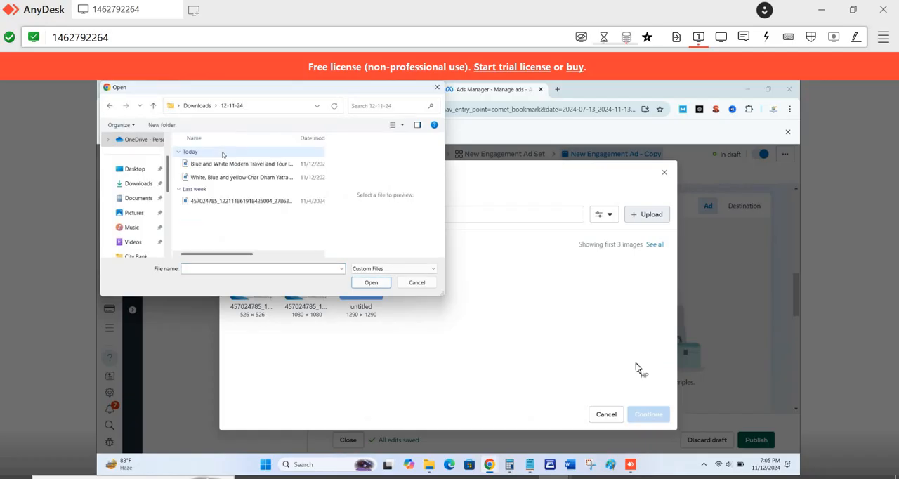
pyautogui.click(217, 164)
pyautogui.hotkey('ctrl', 'a')
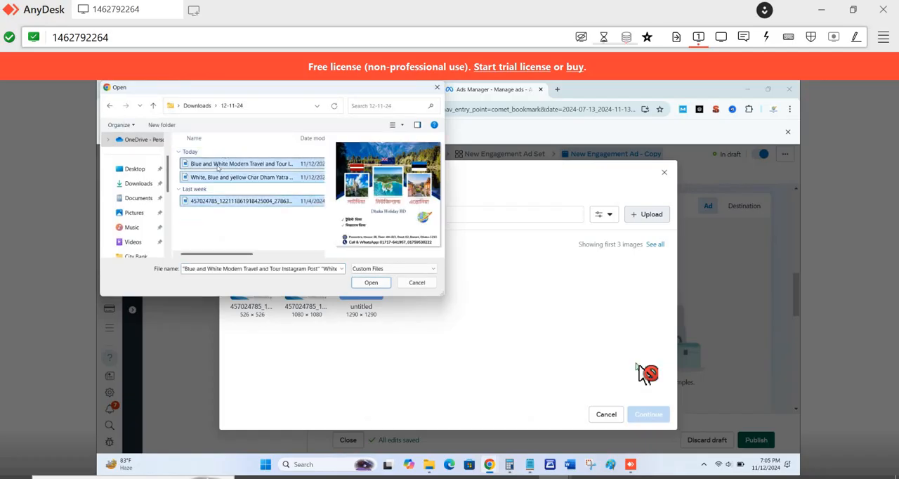
pyautogui.click(372, 282)
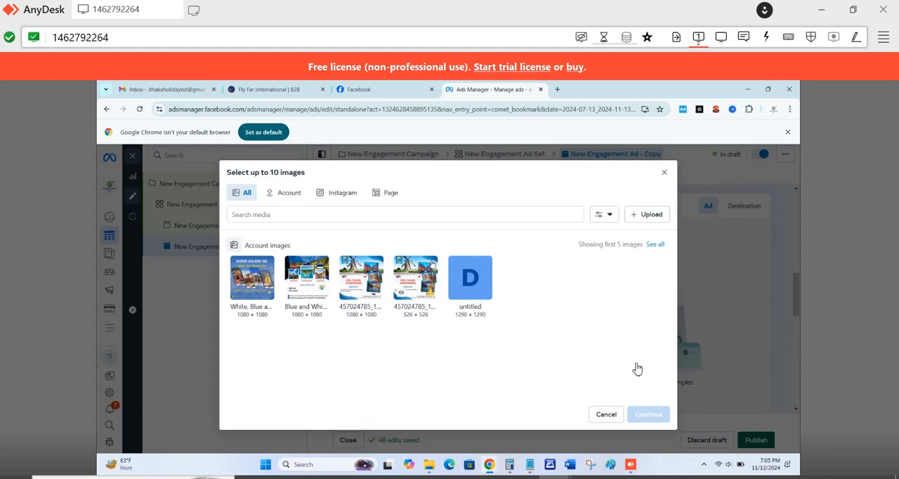
# - Add three 1080 × 1080 images as carousel cards: the Blue and White, 457024785 and White, Blue and yellow images
pyautogui.moveTo(471, 282)
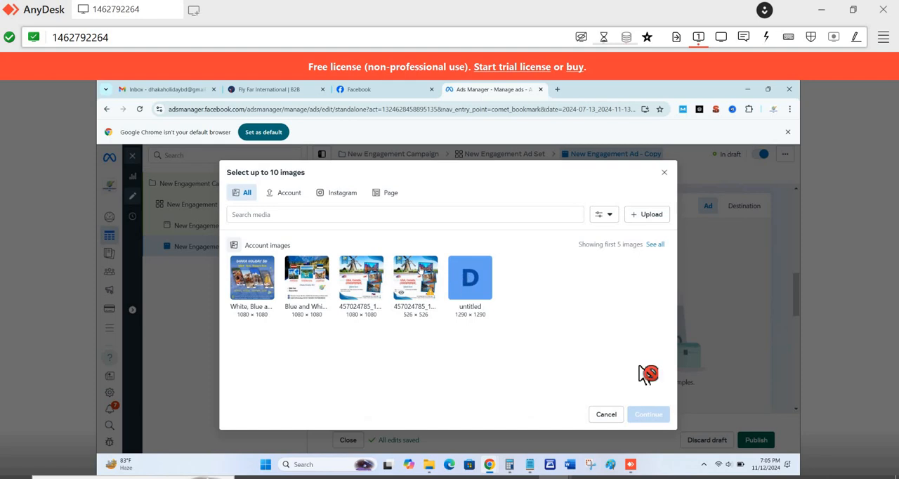
pyautogui.rightClick(419, 268)
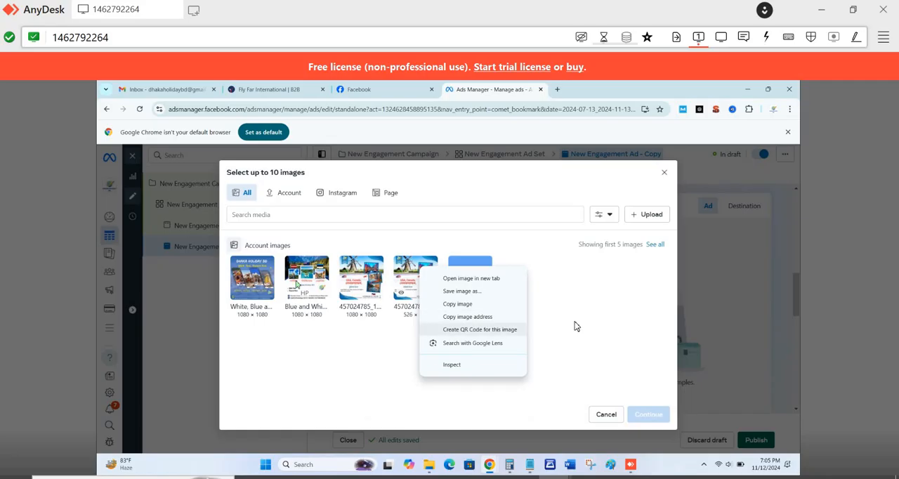
pyautogui.click(347, 307)
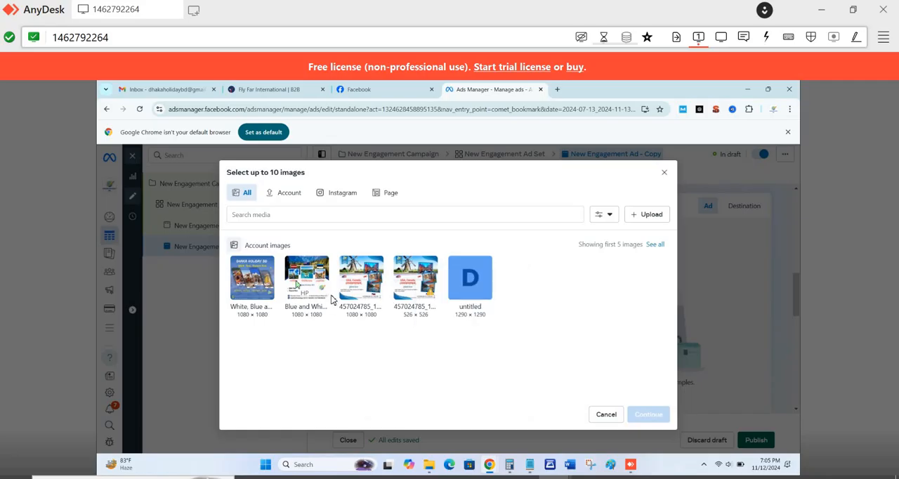
pyautogui.click(316, 293)
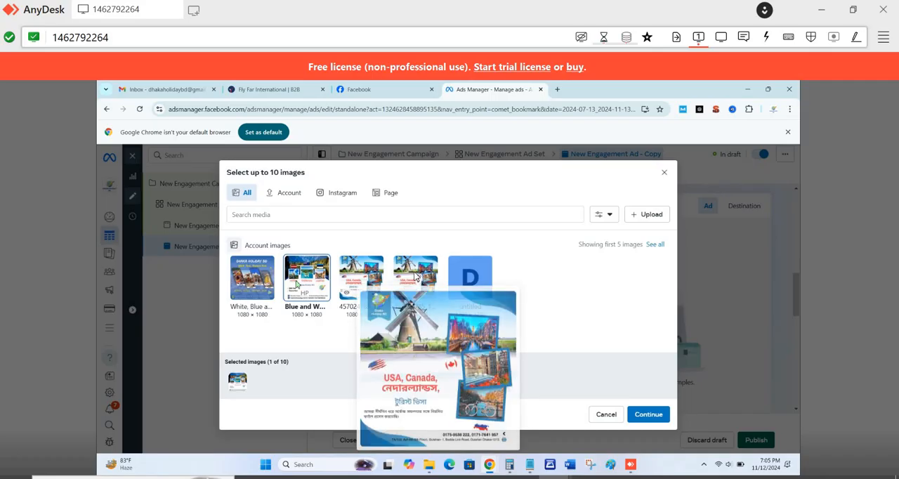
pyautogui.click(353, 279)
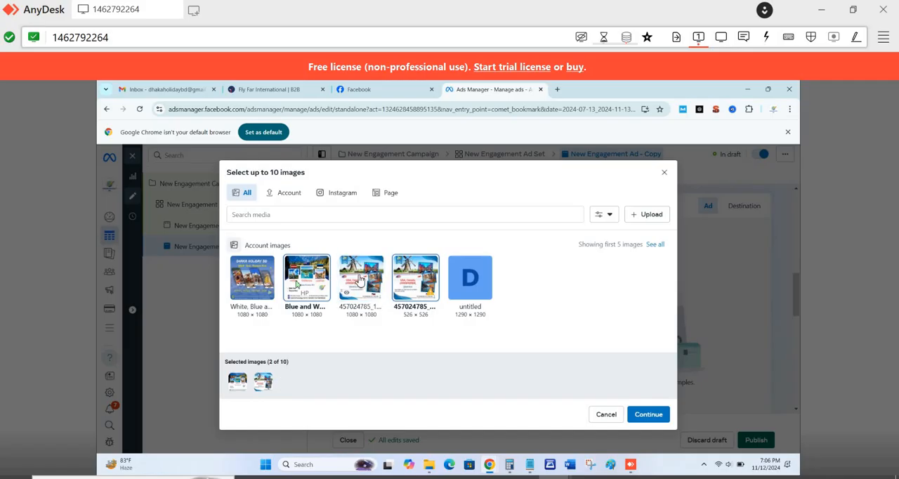
pyautogui.click(359, 280)
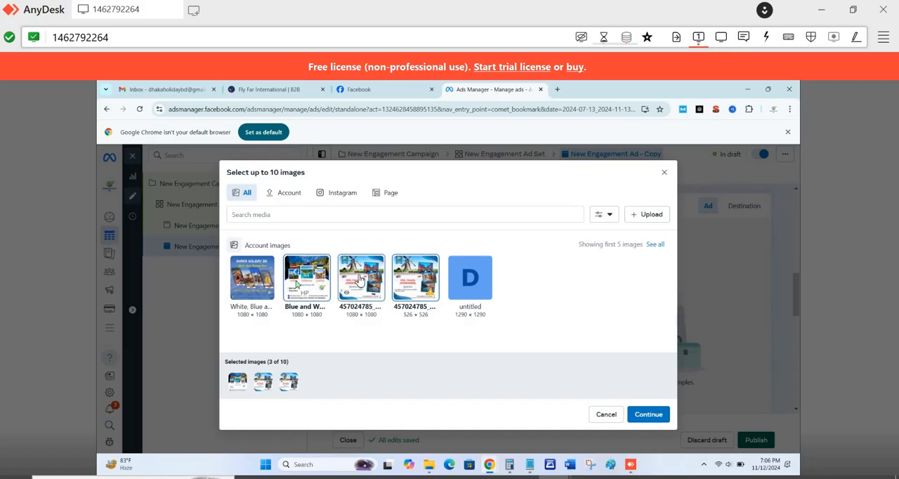
pyautogui.click(411, 293)
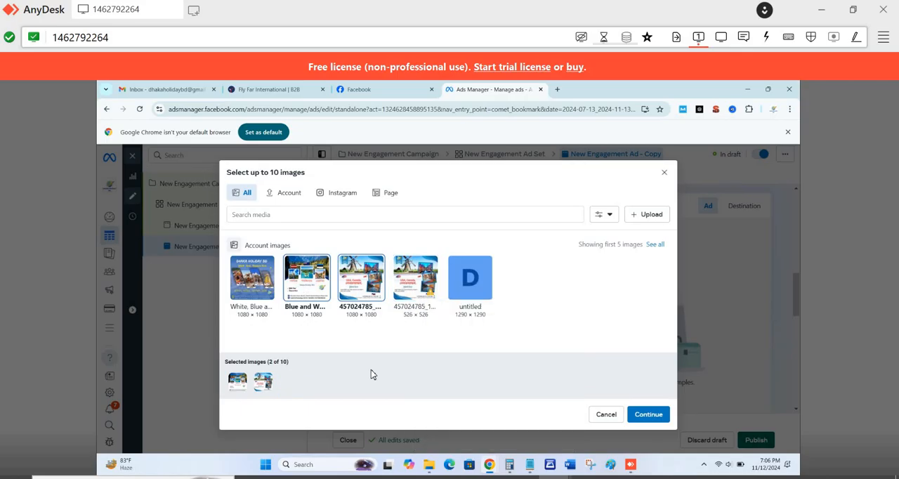
pyautogui.click(260, 291)
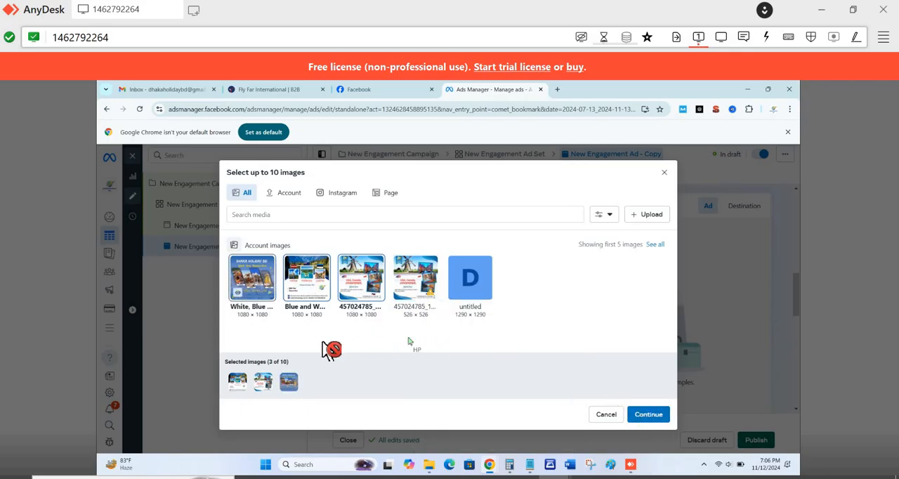
pyautogui.click(253, 290)
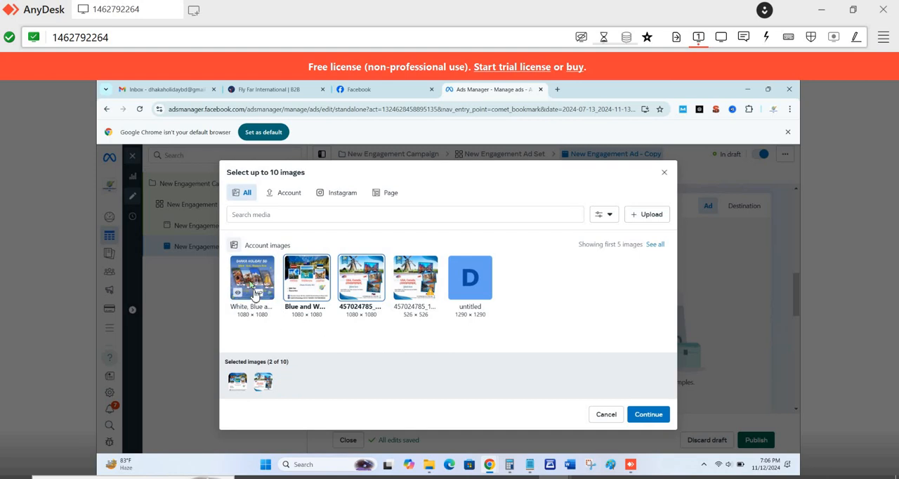
pyautogui.click(256, 296)
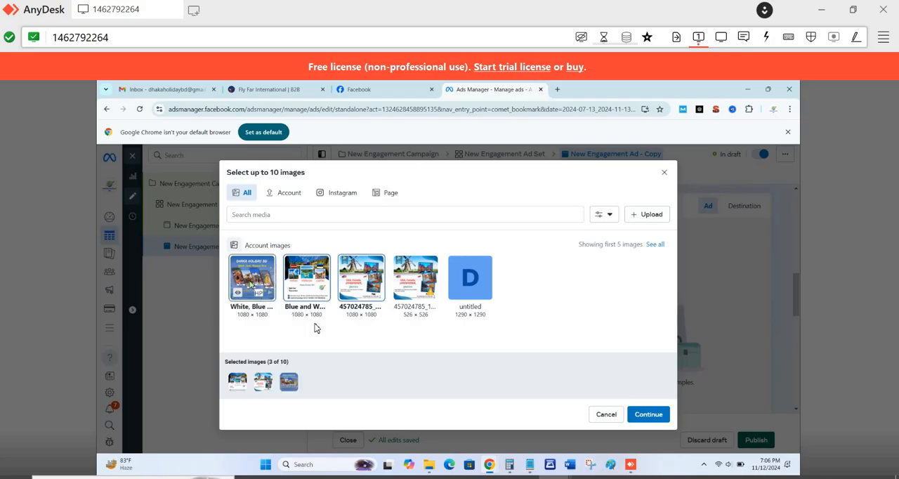
pyautogui.click(651, 420)
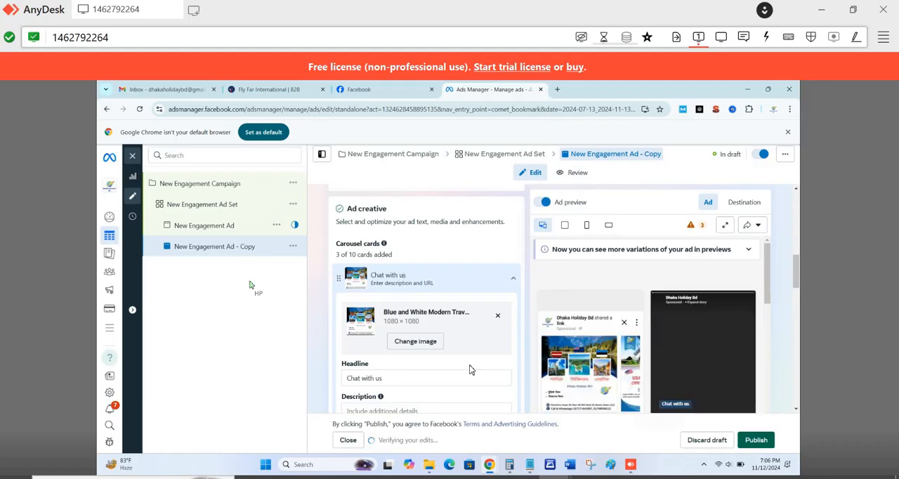
# - Examine the carousel cards' headline and description fields, the ad preview, and the duplicated ad's name, identity and format settings
pyautogui.scroll(-1, 390, 376)
pyautogui.scroll(-2, 399, 302)
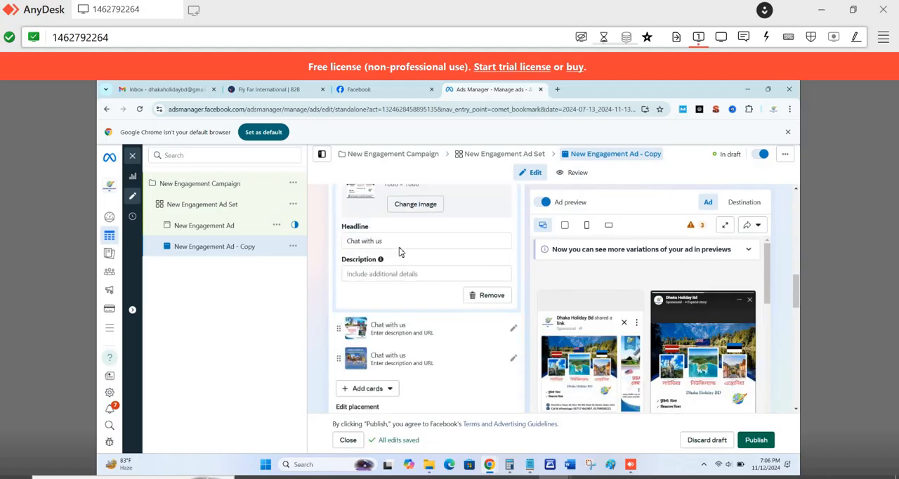
pyautogui.scroll(-1, 400, 239)
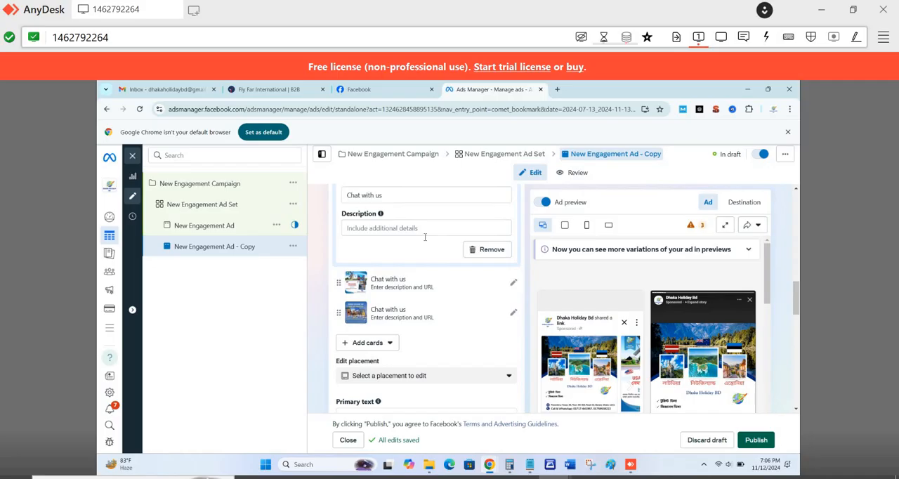
pyautogui.scroll(2, 424, 240)
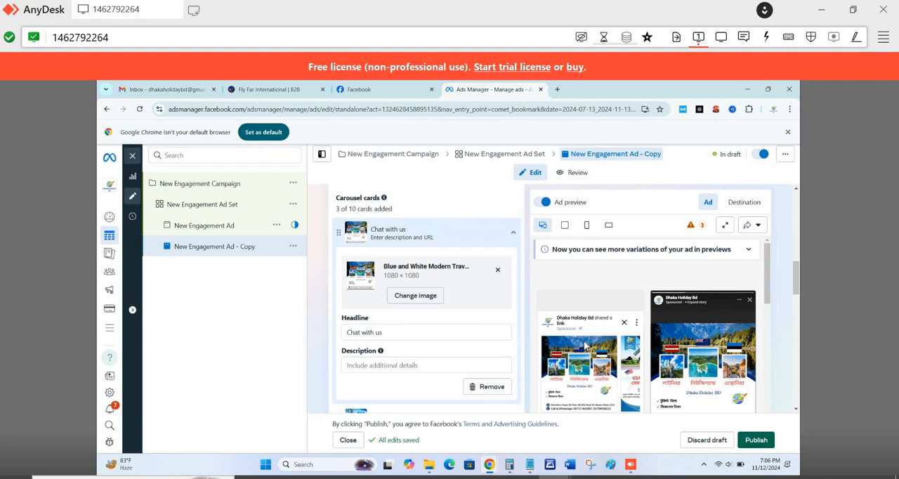
pyautogui.scroll(-2, 589, 344)
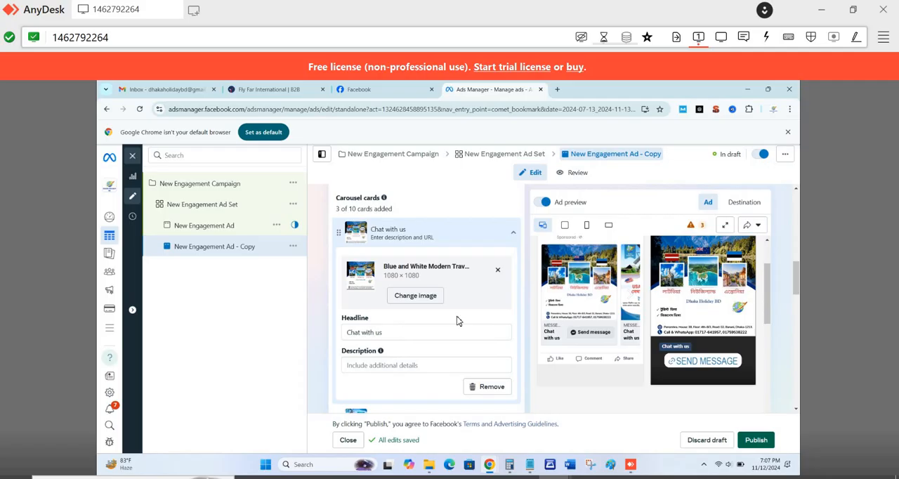
pyautogui.scroll(10, 456, 321)
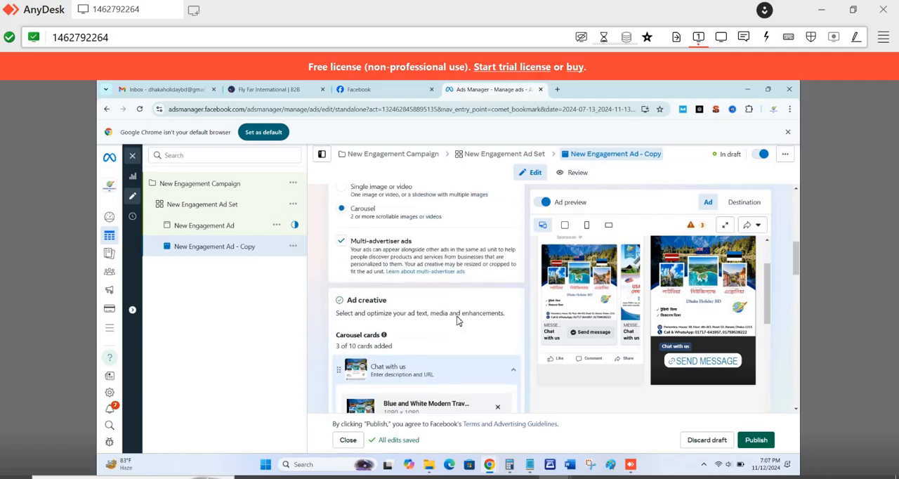
pyautogui.scroll(1, 457, 321)
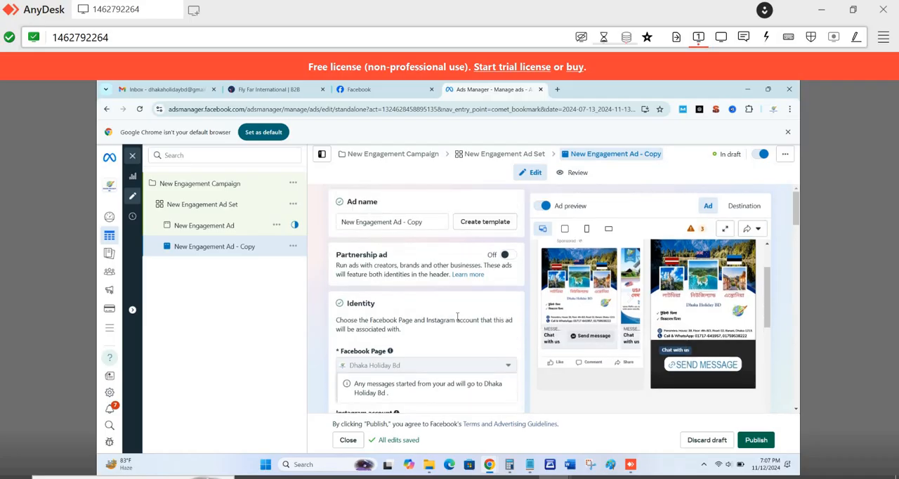
pyautogui.scroll(-10, 457, 317)
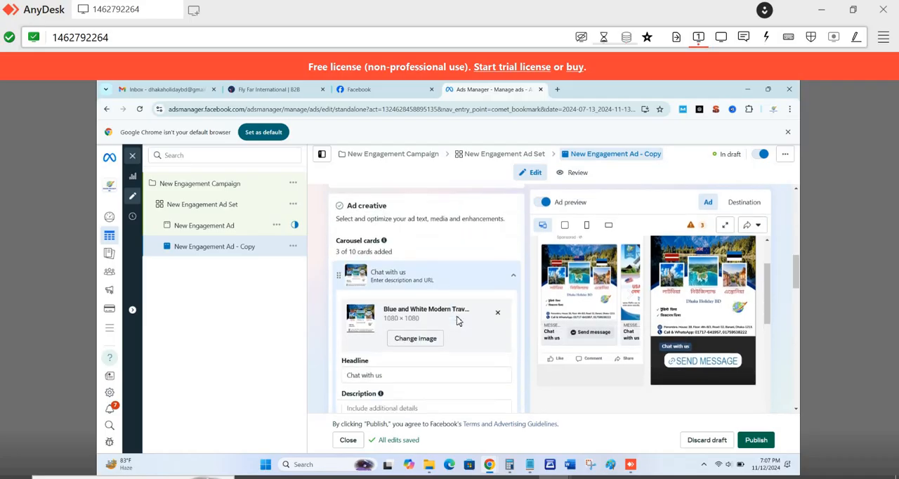
pyautogui.scroll(-1, 456, 321)
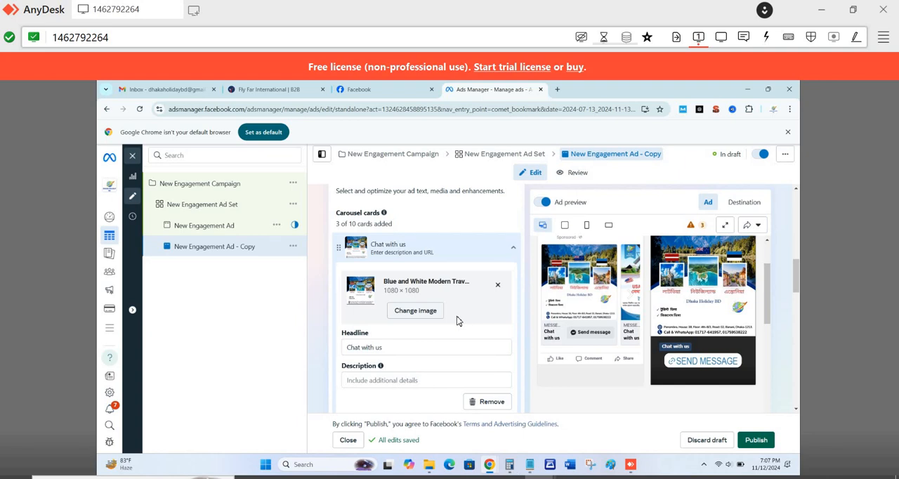
# - Rename the campaign as "রাশিয়া, সার্বিয়া, বেলারুশ টার্কি", using the country names copied from the open Notepad note
pyautogui.click(232, 184)
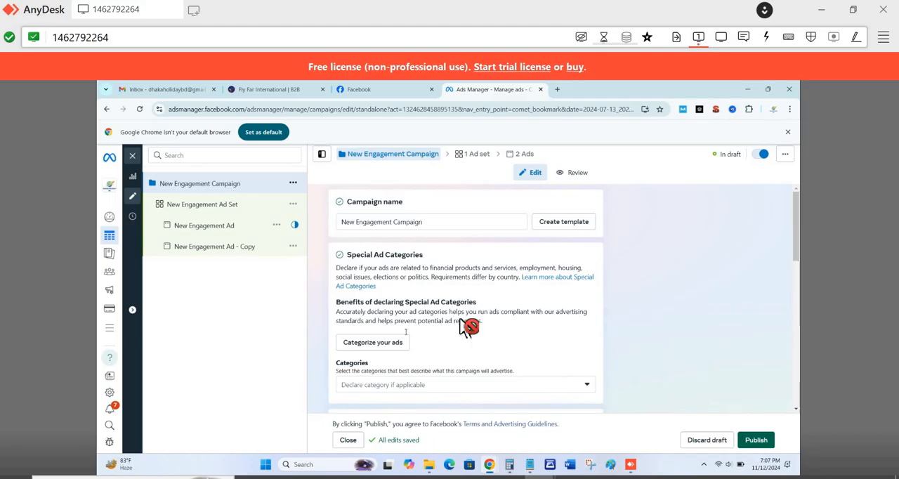
pyautogui.click(530, 465)
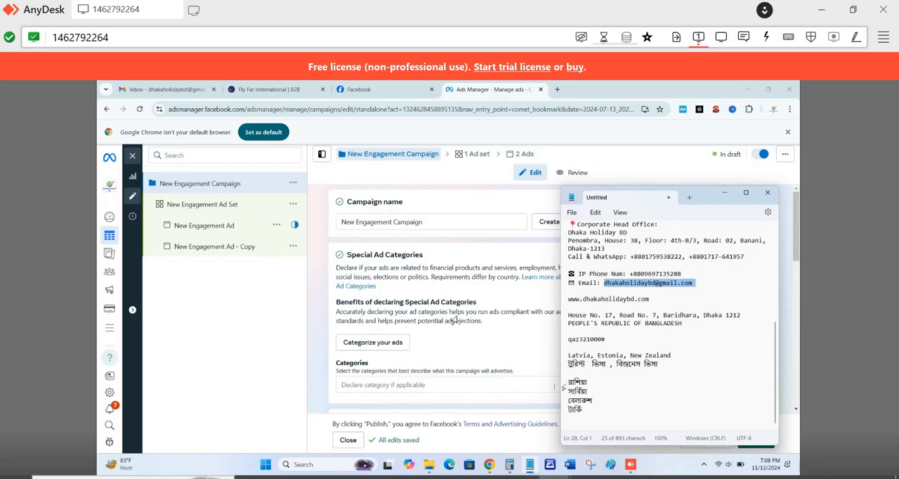
pyautogui.moveTo(566, 382); pyautogui.dragTo(464, 327)
pyautogui.hotkey('ctrl', 'c')
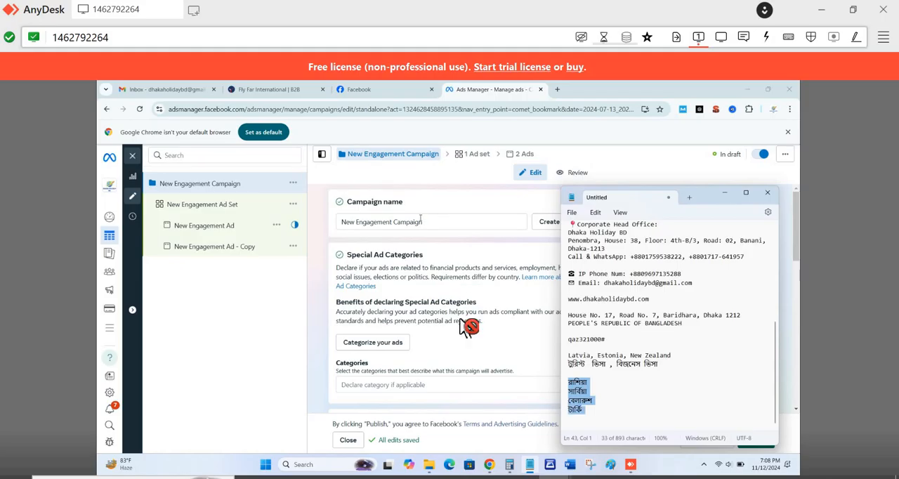
pyautogui.doubleClick(420, 221)
pyautogui.hotkey('ctrl', 'a')
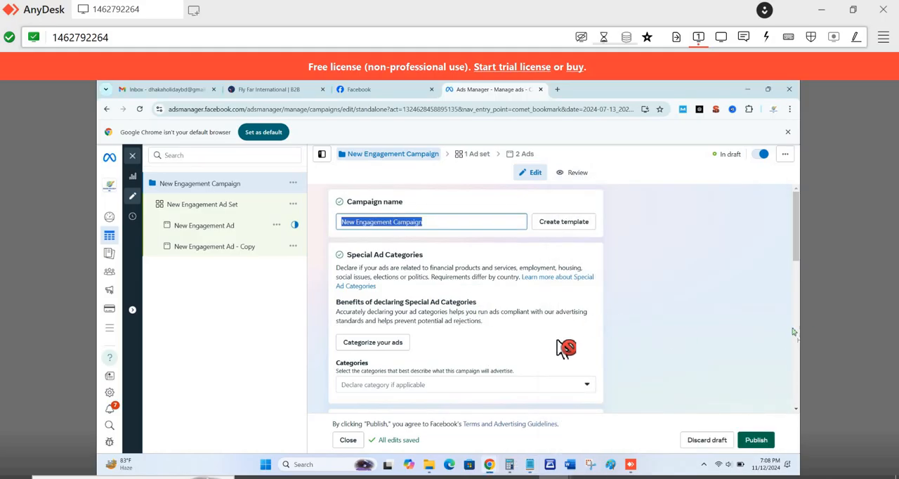
pyautogui.hotkey('ctrl', 'v')
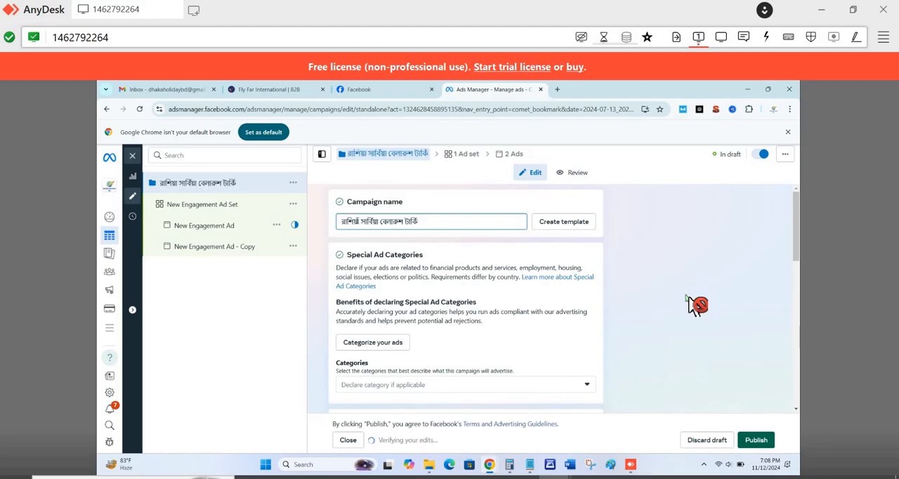
pyautogui.write(',')
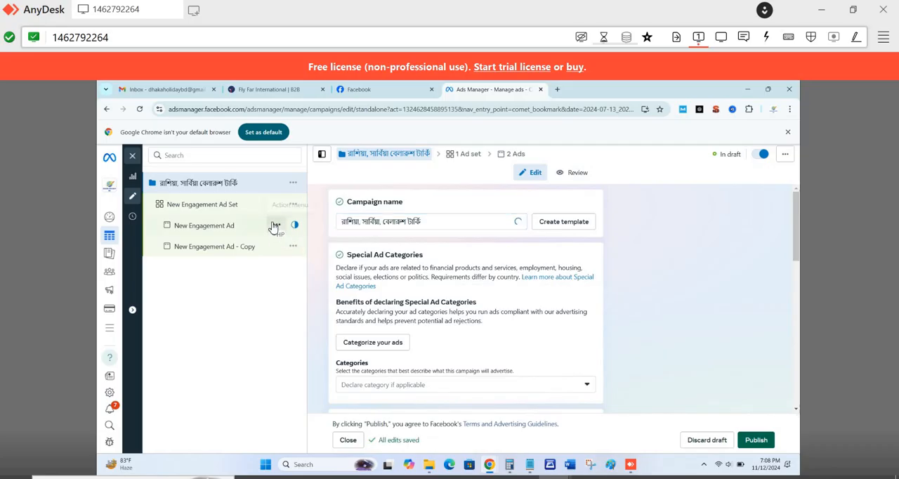
# - Delete the original "New Engagement Ad" from the ad set, keeping the duplicated ad
pyautogui.click(280, 230)
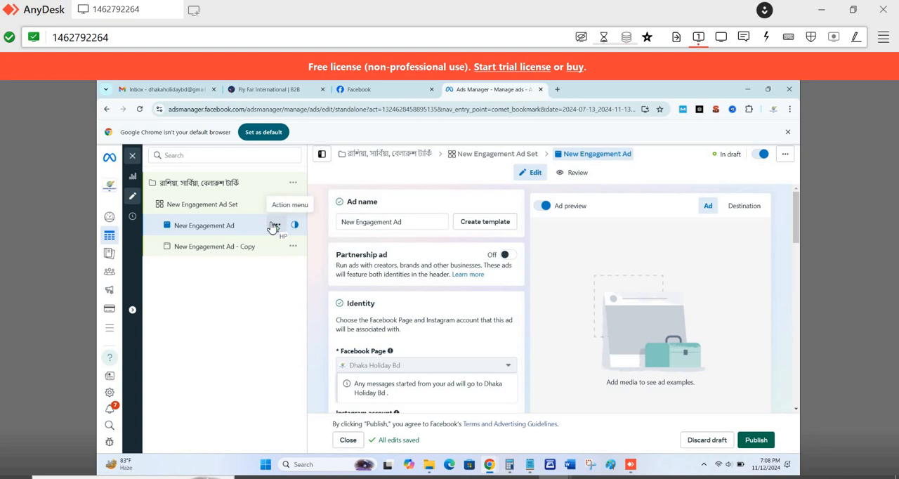
pyautogui.click(272, 227)
pyautogui.rightClick(272, 227)
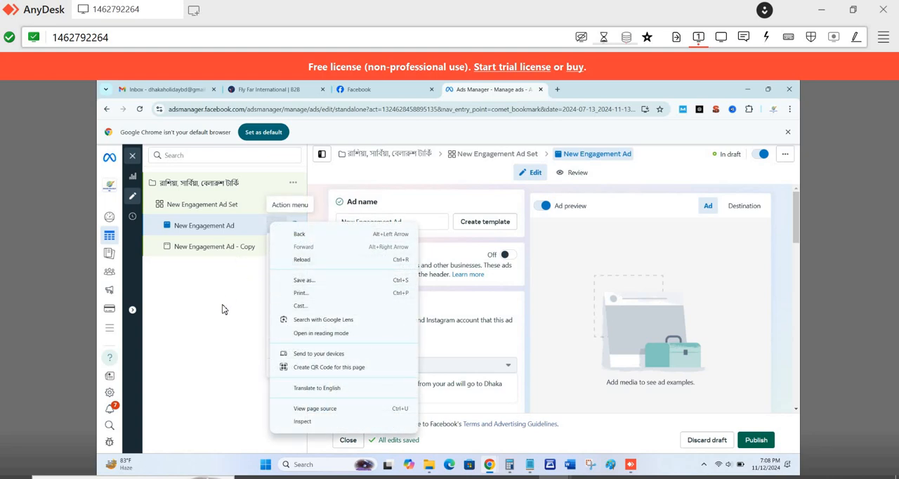
pyautogui.click(272, 238)
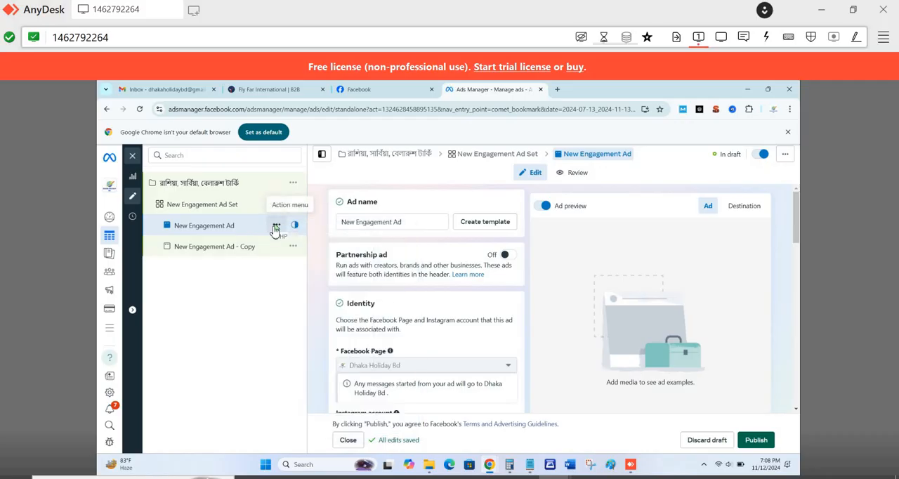
pyautogui.click(275, 227)
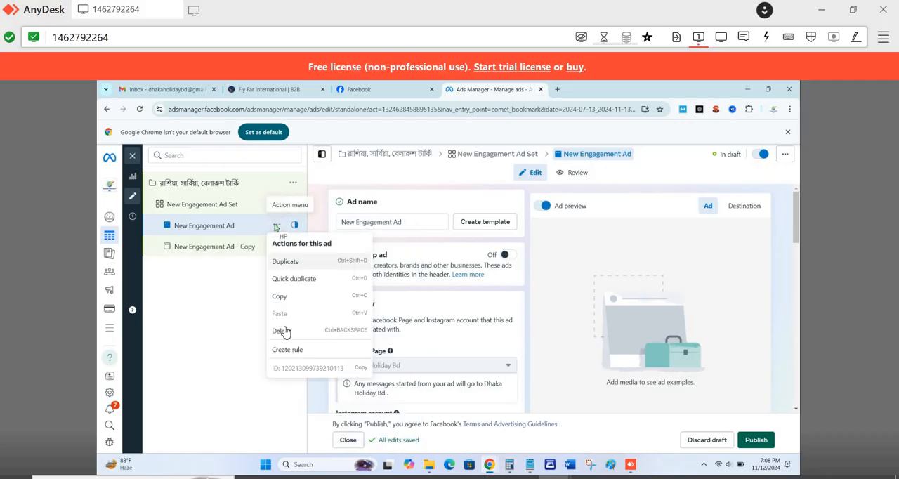
pyautogui.click(283, 331)
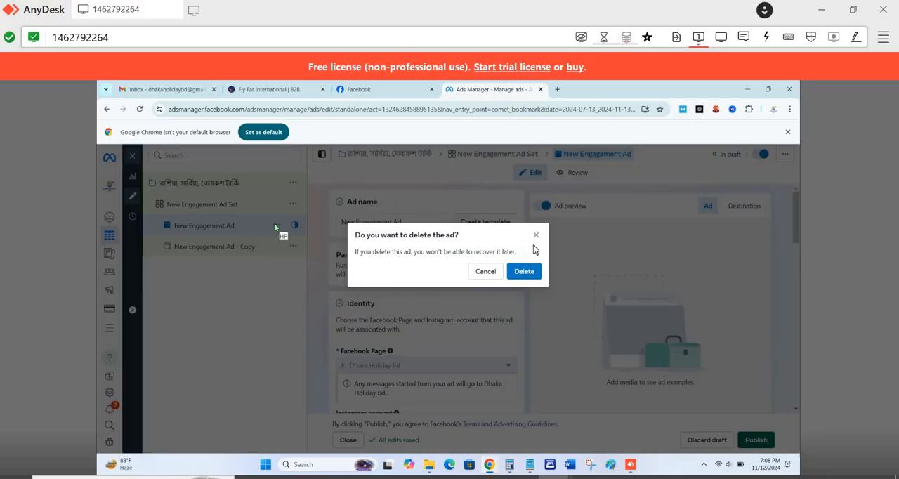
pyautogui.click(540, 273)
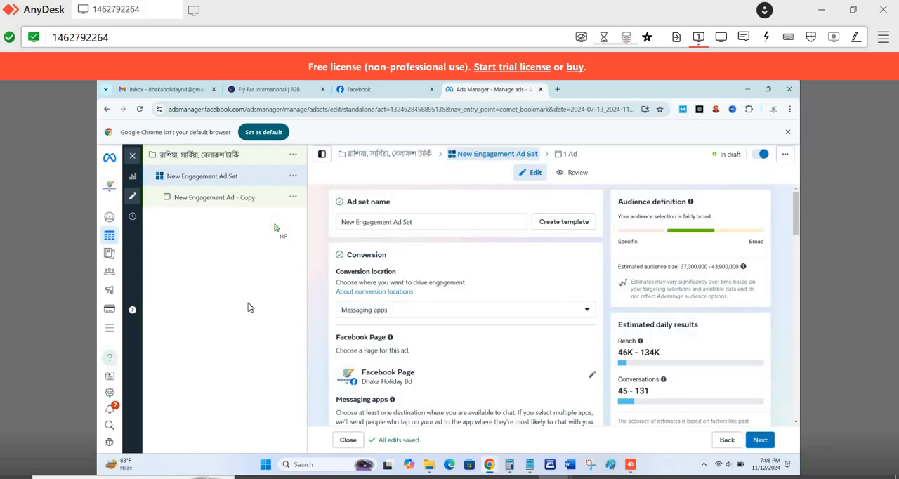
# - Insert a comma between বেলারুশ and টার্কি in the campaign name and look over the campaign's settings
pyautogui.click(244, 159)
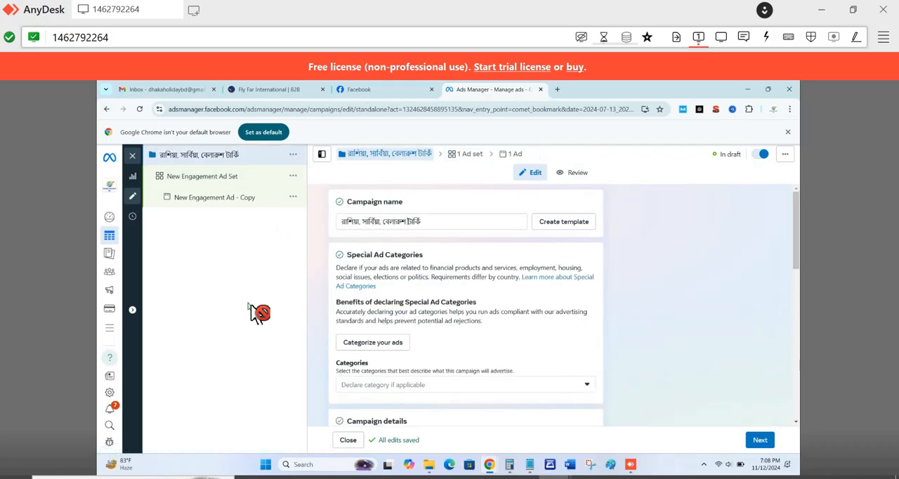
pyautogui.write(',')
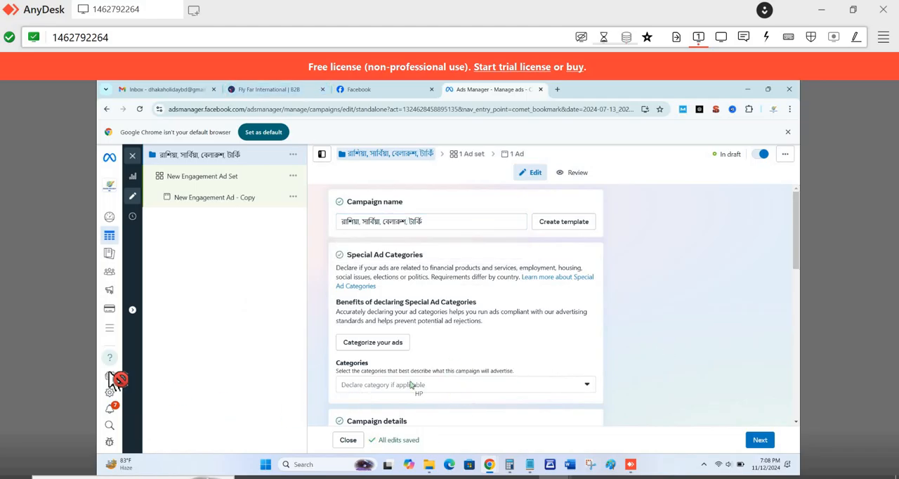
pyautogui.scroll(-2, 356, 361)
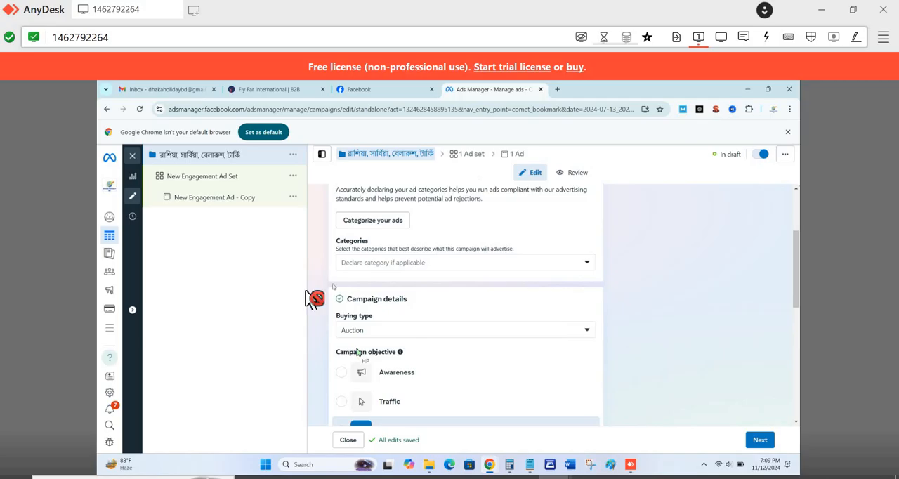
pyautogui.scroll(2, 319, 254)
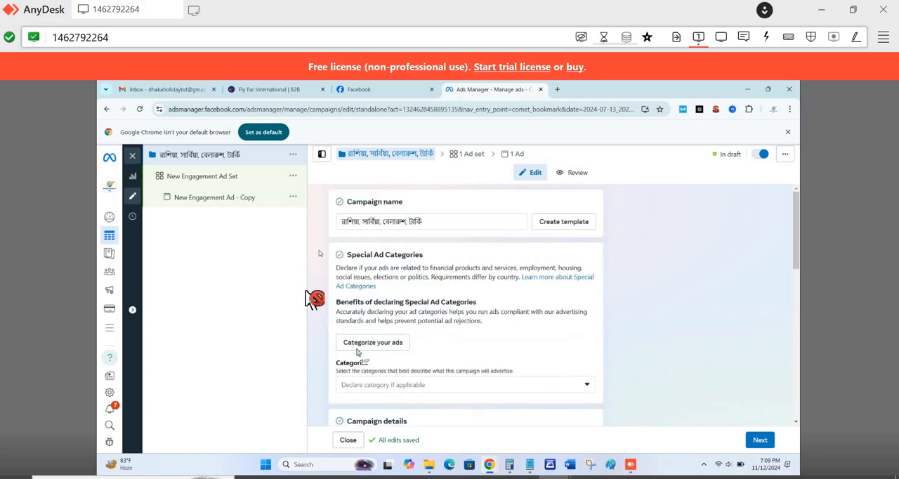
pyautogui.scroll(-10, 315, 298)
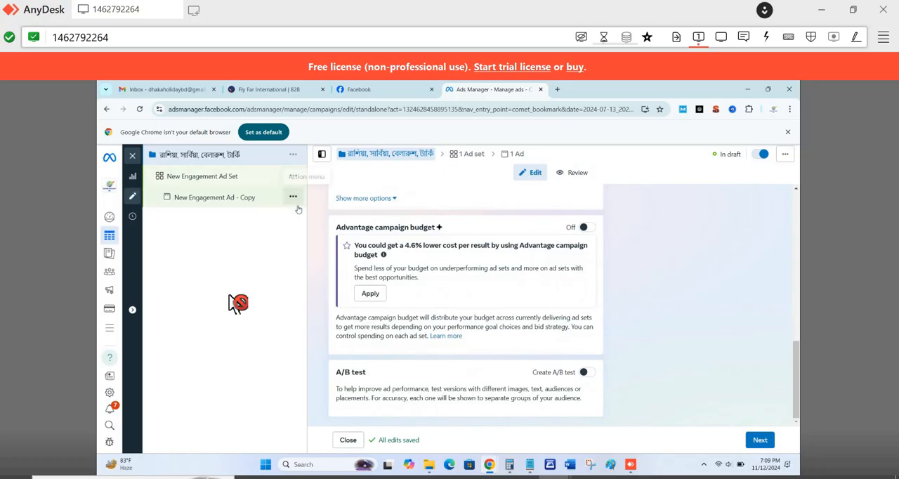
pyautogui.scroll(10, 411, 292)
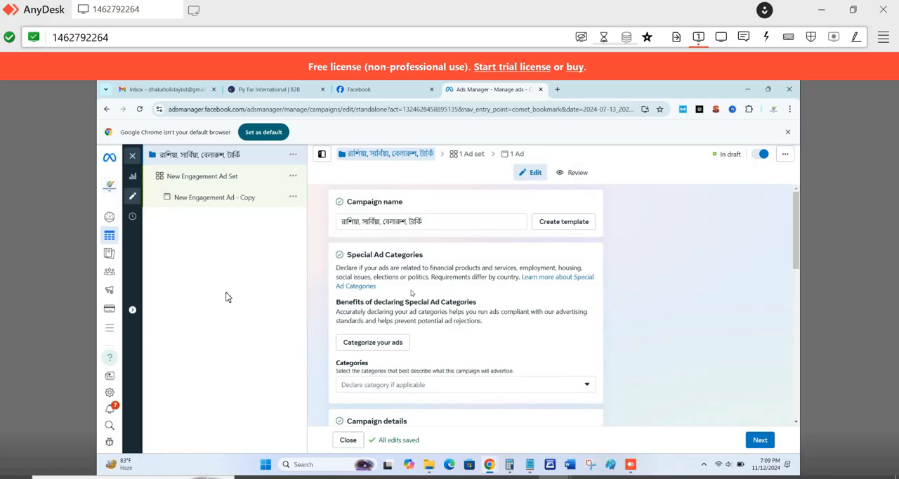
pyautogui.scroll(-2, 412, 293)
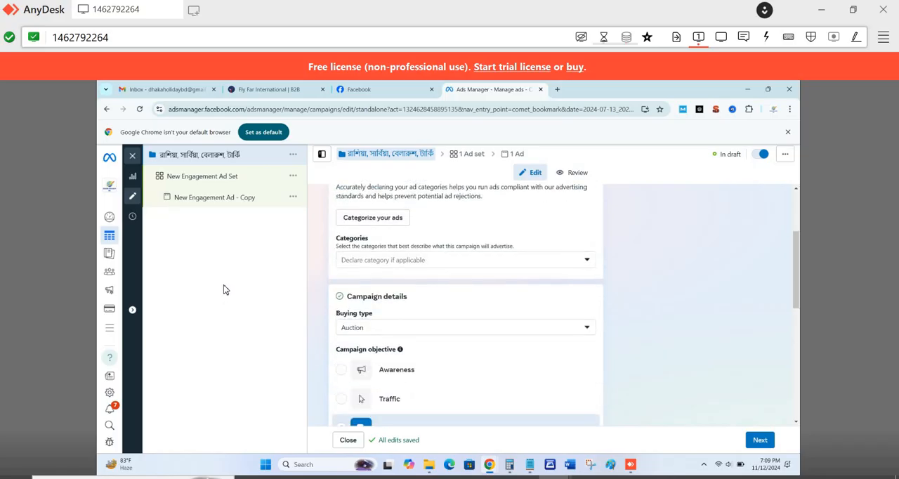
# - Rename the ad set as "রাশিয়া, সার্বিয়া, বেলারুশ, টার্কি", pasting the copied country names and separating them with commas
pyautogui.click(204, 180)
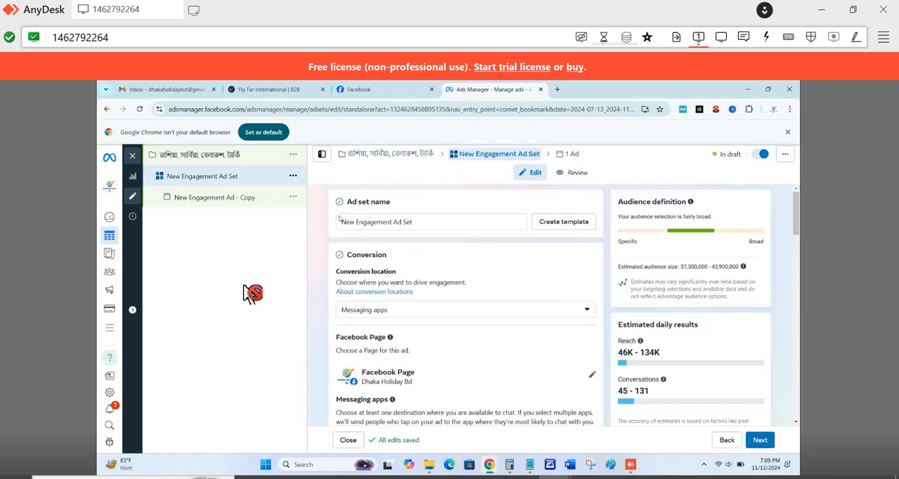
pyautogui.doubleClick(390, 222)
pyautogui.hotkey('ctrl', 'a')
pyautogui.hotkey('ctrl', 'v')
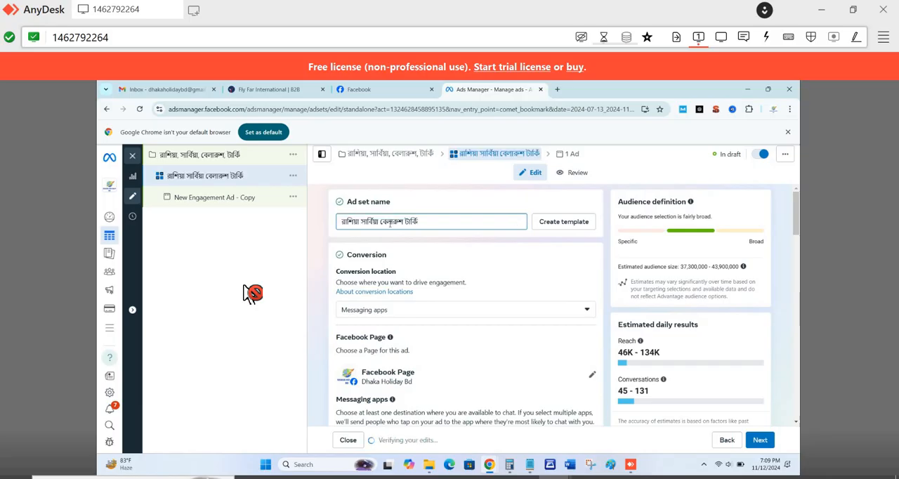
pyautogui.write(', ')
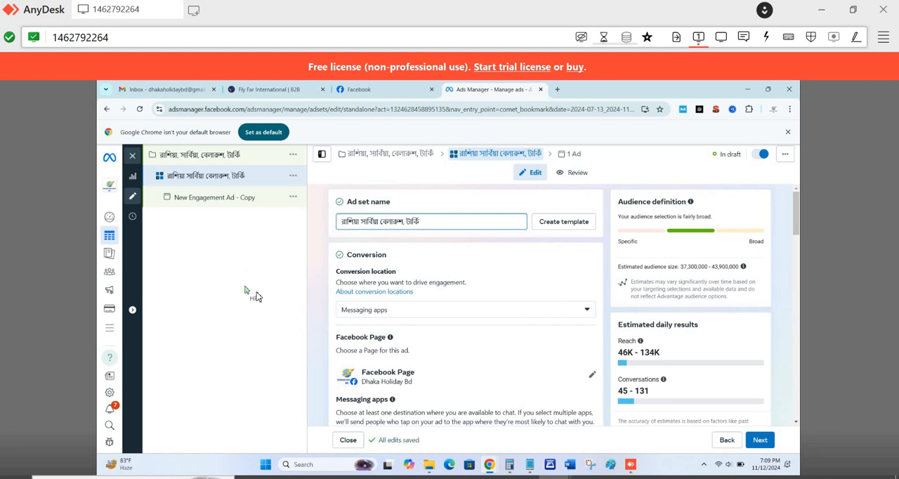
pyautogui.write(',')
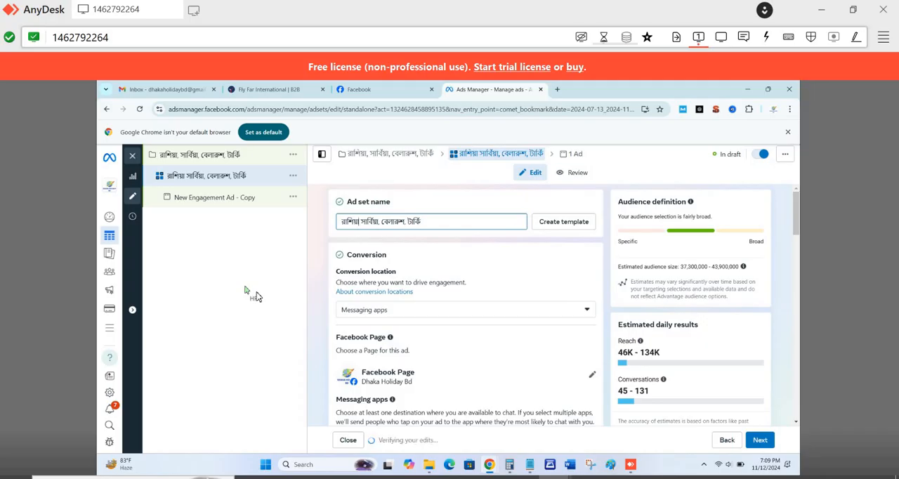
pyautogui.write(',')
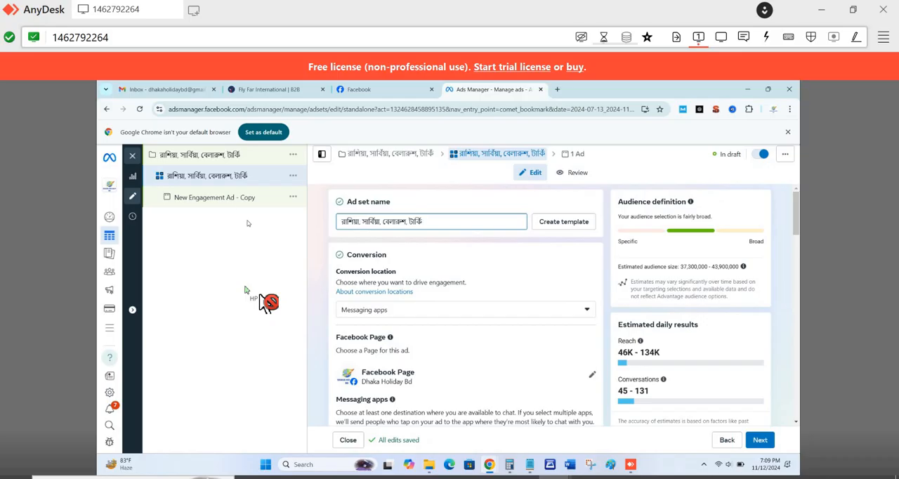
# - Rename the duplicated ad as "রাশিয়া, সার্বিয়া, বেলারুশ, টার্কি" by pasting the country names
pyautogui.click(232, 197)
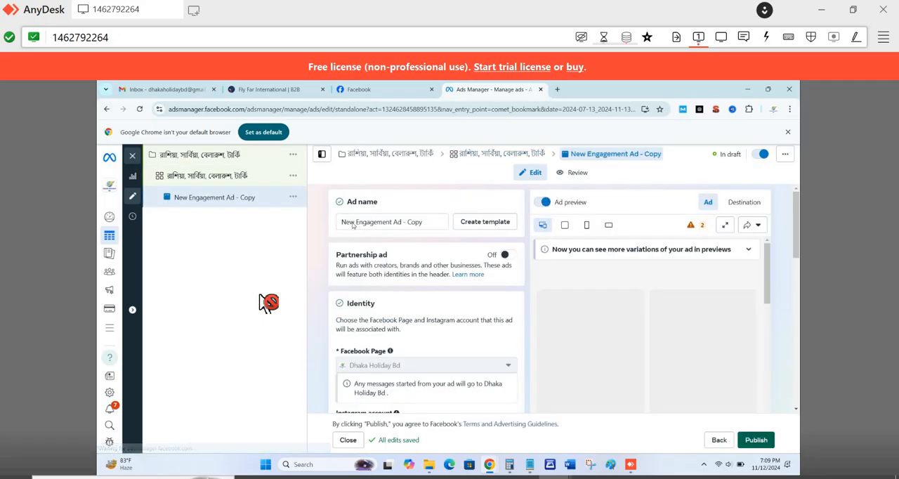
pyautogui.click(354, 223)
pyautogui.hotkey('ctrl', 'a')
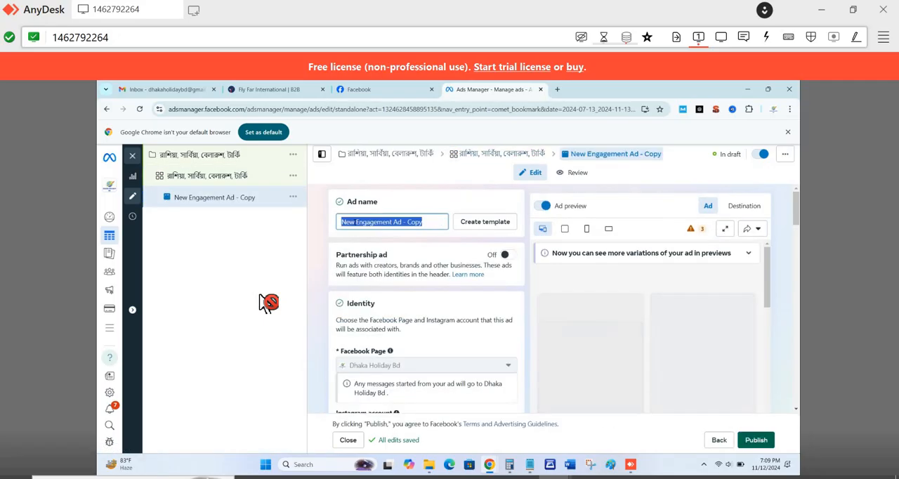
pyautogui.hotkey('ctrl', 'v')
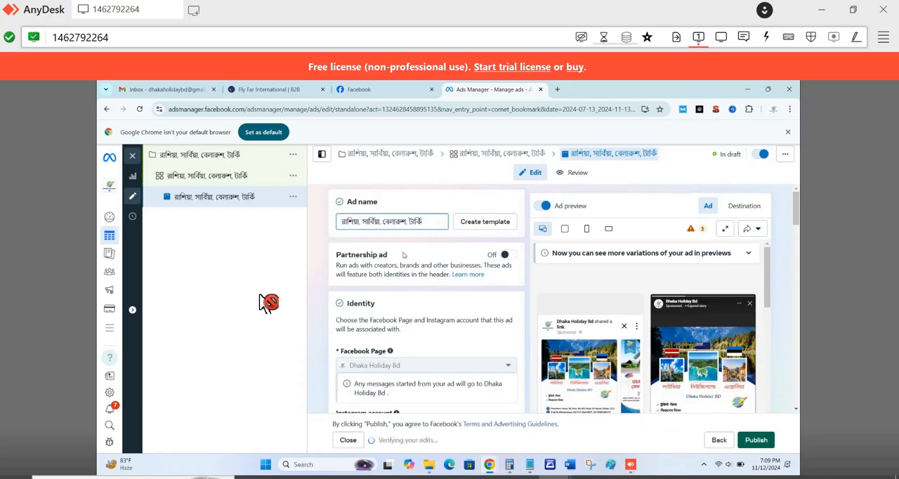
# - Look over the ad's identity and format settings and append "$3" to the ad name
pyautogui.scroll(-1, 435, 289)
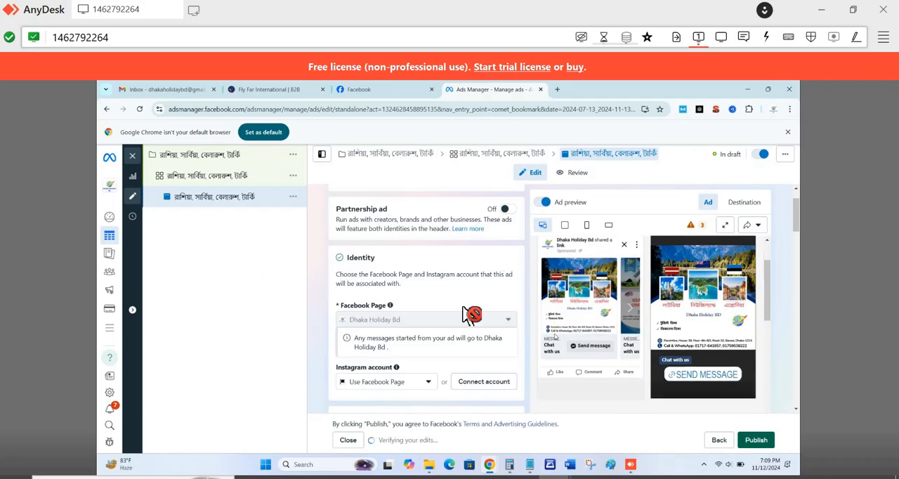
pyautogui.scroll(1, 386, 307)
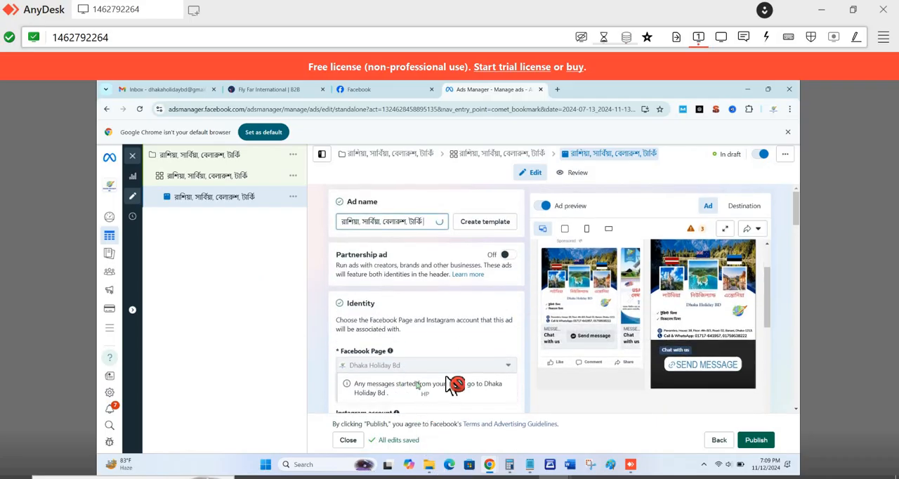
pyautogui.scroll(-3, 453, 383)
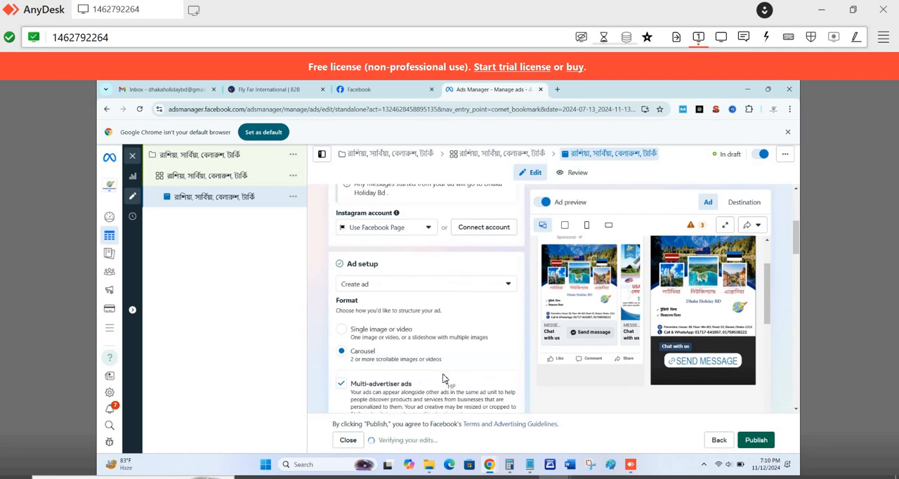
pyautogui.scroll(3, 445, 378)
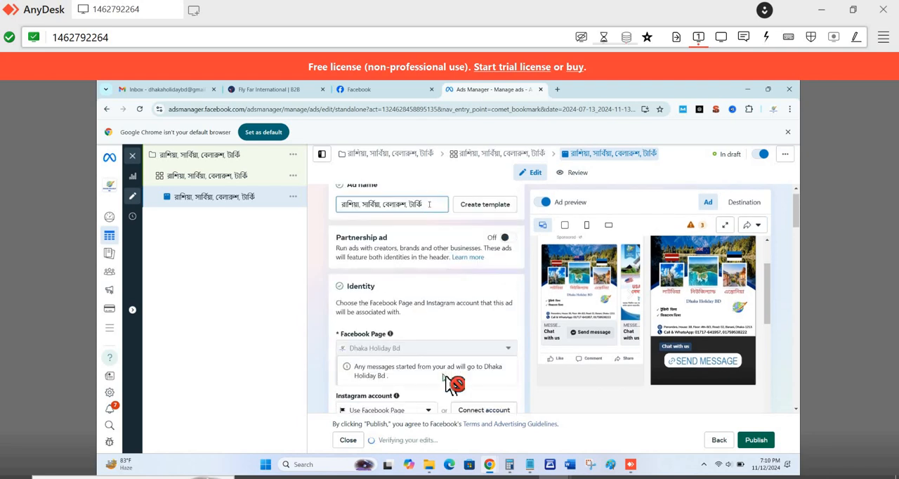
pyautogui.write('$')
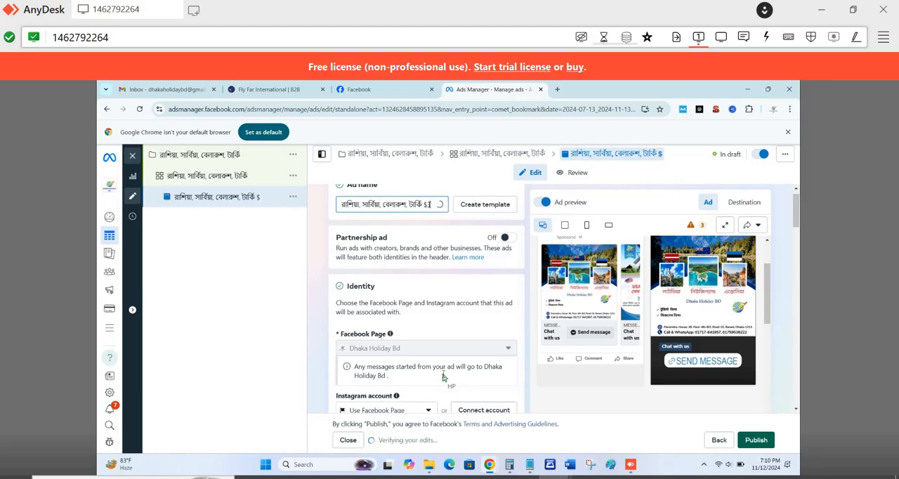
pyautogui.write('3')
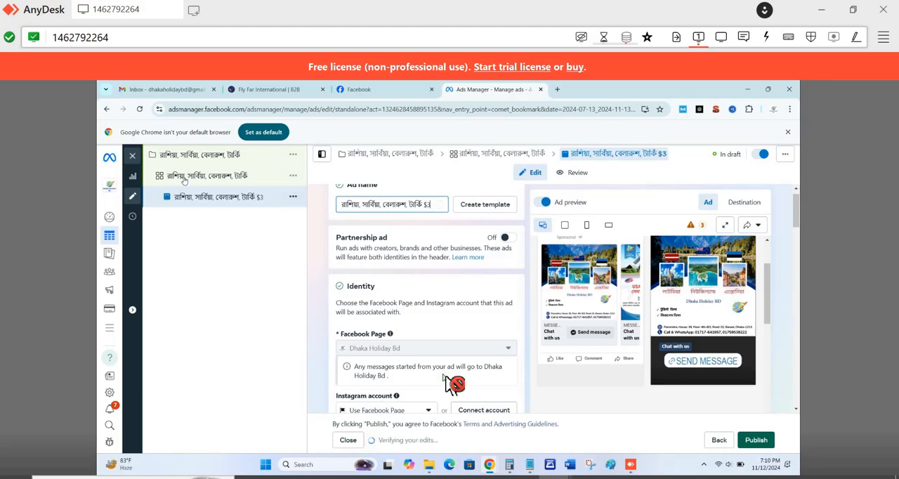
# - Append "$ 3" to the end of the ad set name
pyautogui.click(195, 177)
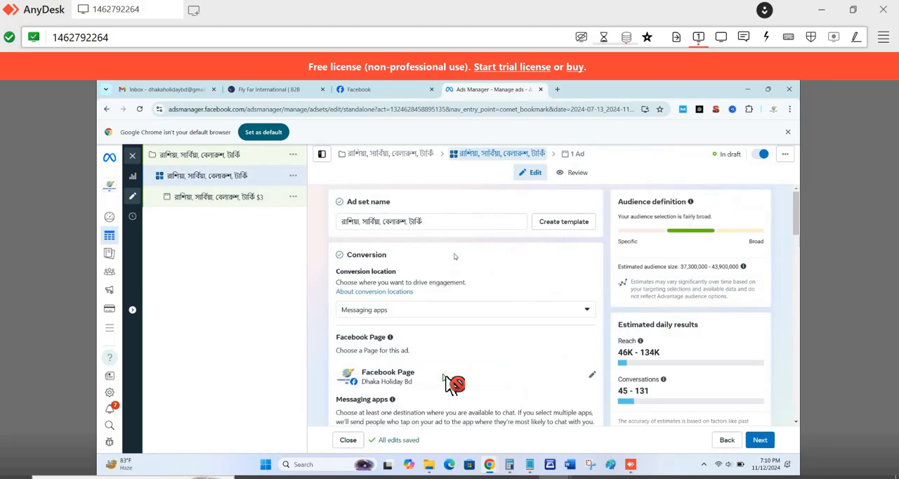
pyautogui.click(433, 222)
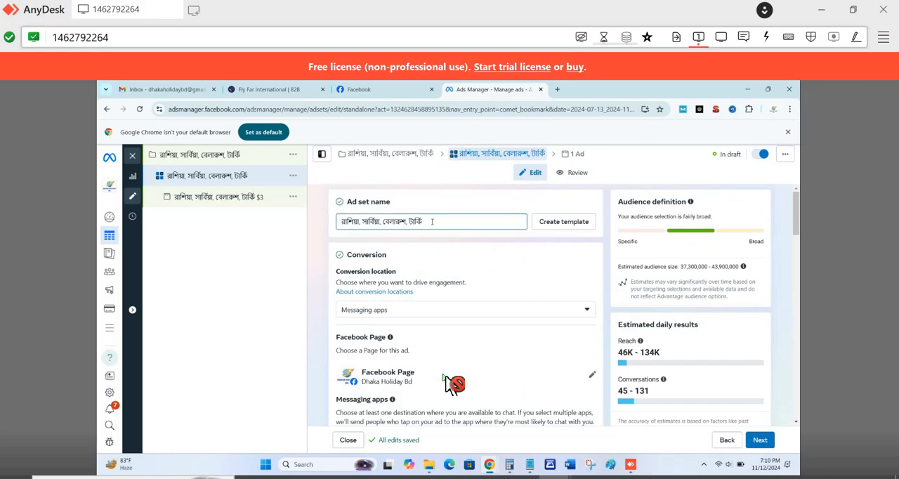
pyautogui.write('$3')
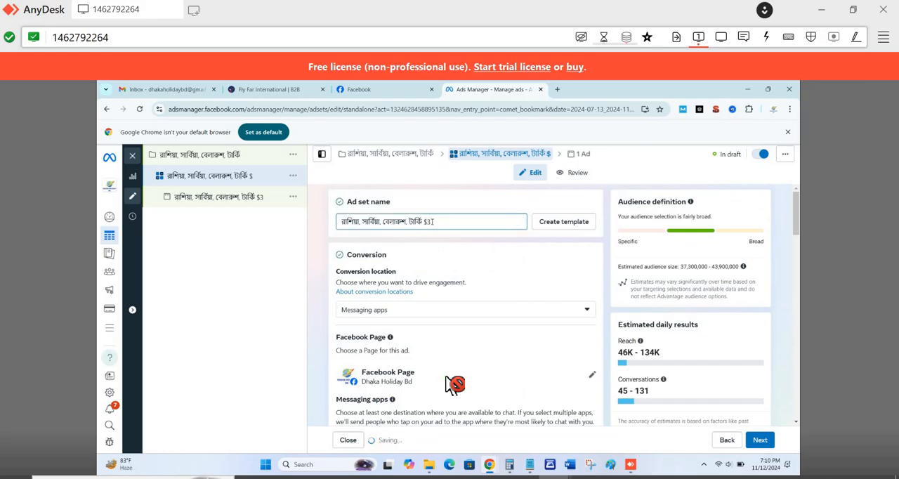
pyautogui.press('BackSpace')
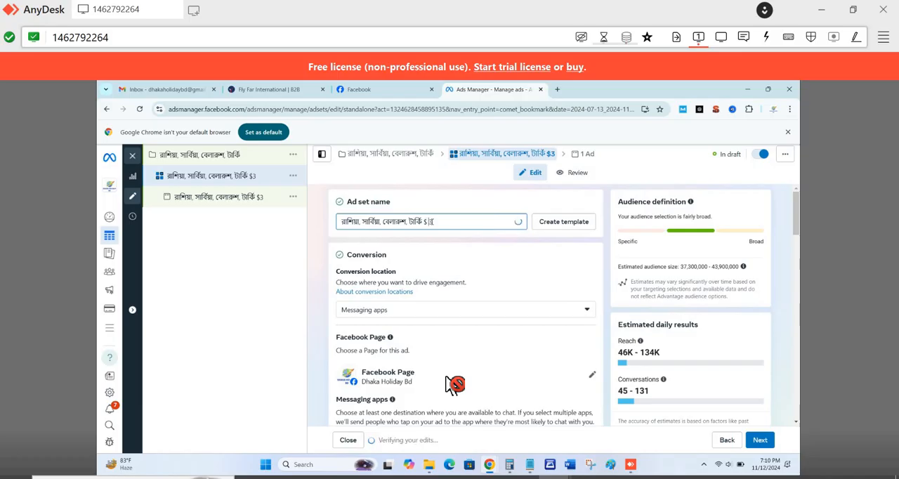
# - Append "$ 3" to the end of the campaign name and return to the ad set's settings
pyautogui.click(231, 153)
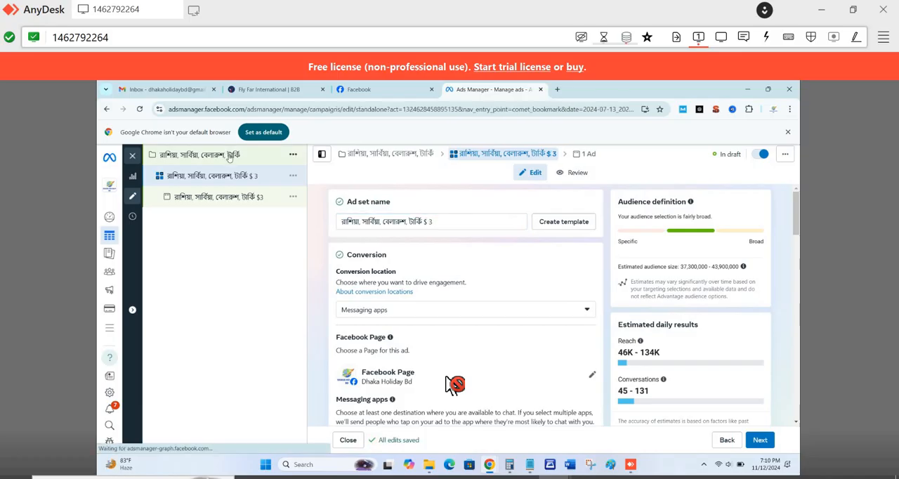
pyautogui.click(428, 221)
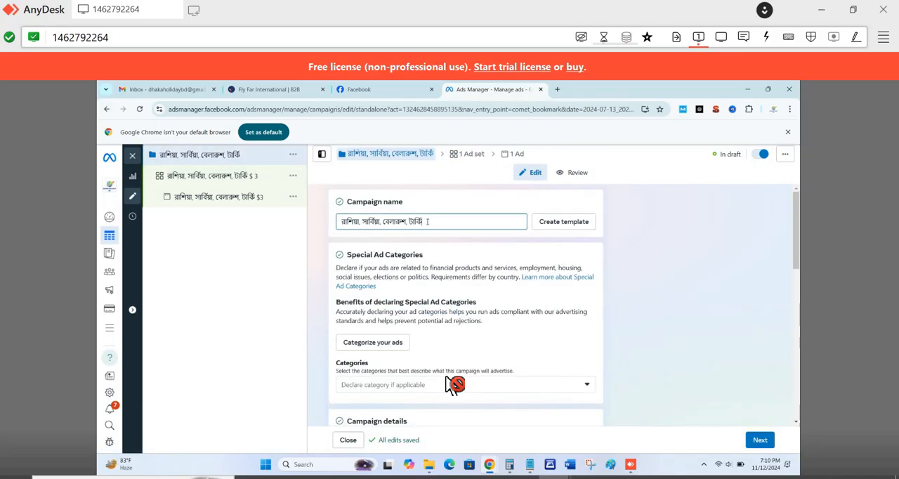
pyautogui.write('গ্র')
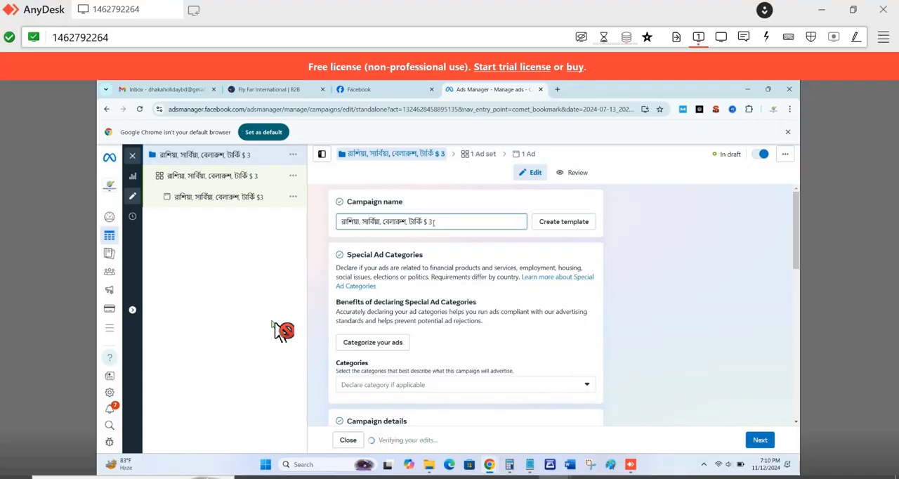
pyautogui.click(219, 177)
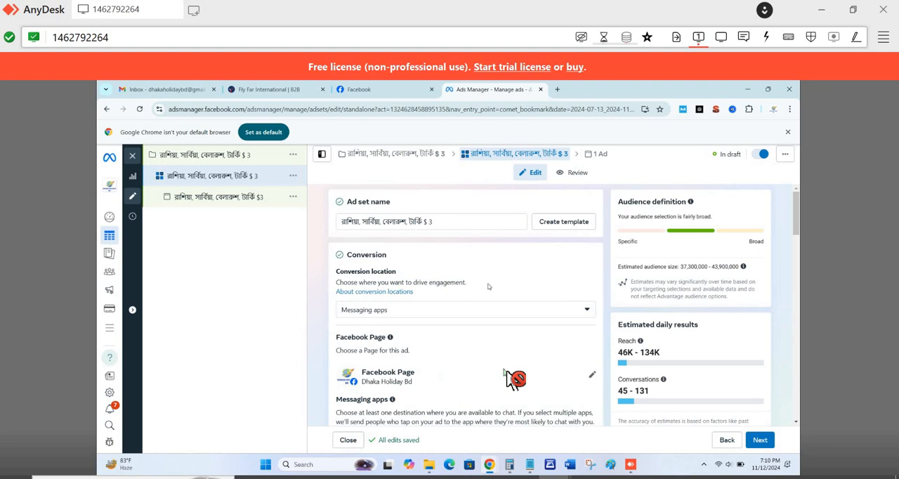
# - Deselect WhatsApp as a messaging destination in the ad set's conversion settings
pyautogui.scroll(-2, 496, 286)
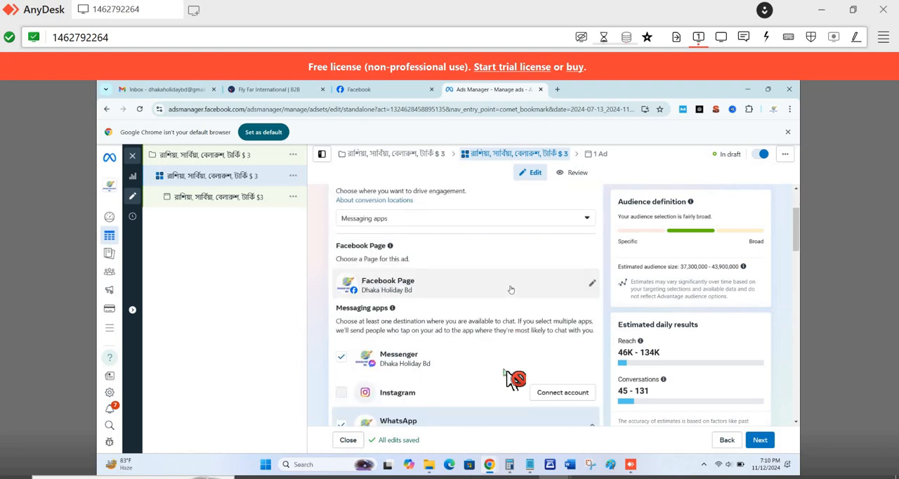
pyautogui.scroll(-1, 531, 296)
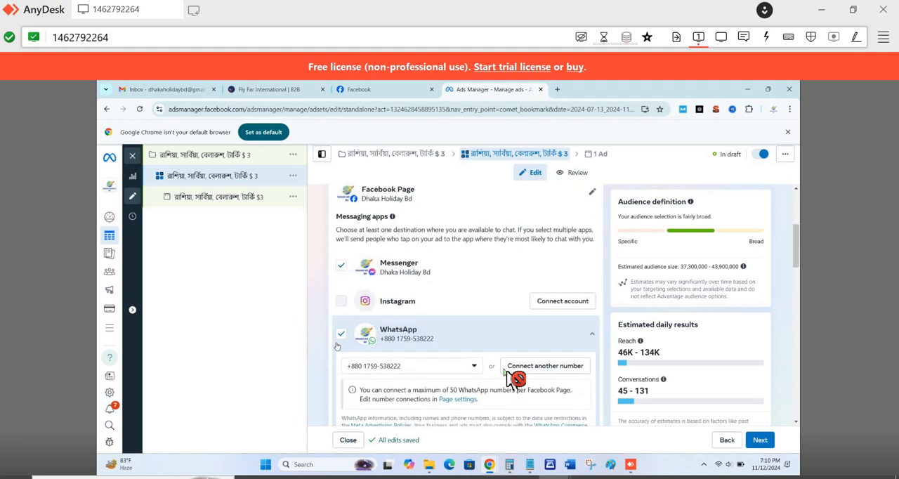
pyautogui.click(521, 348)
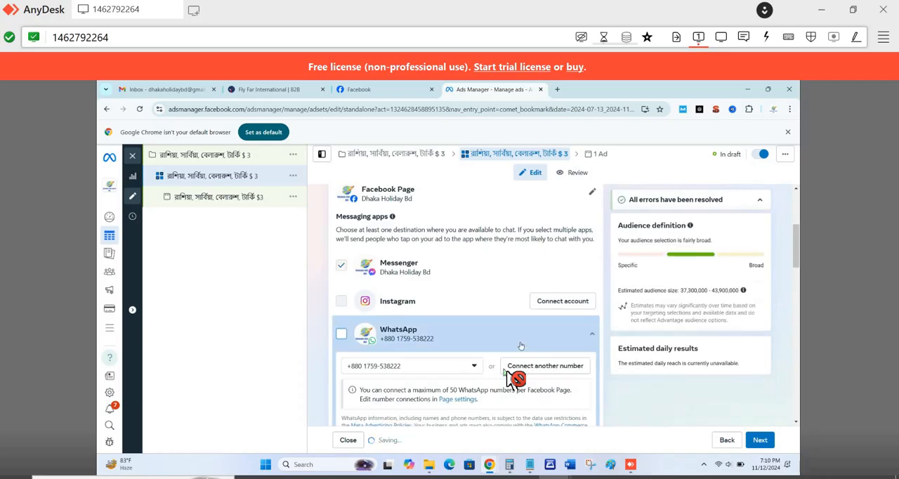
# - Switch the ad set from a daily to a lifetime budget and set the amount to $21
pyautogui.scroll(-1, 506, 373)
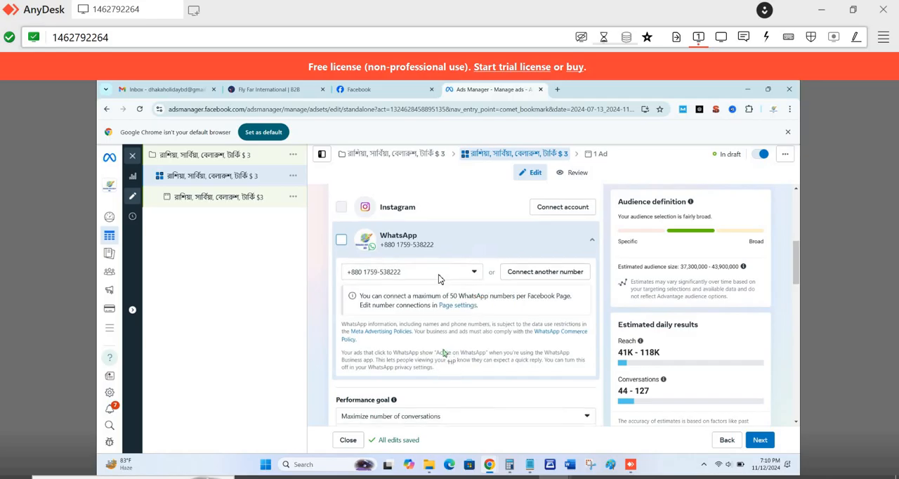
pyautogui.scroll(-3, 464, 358)
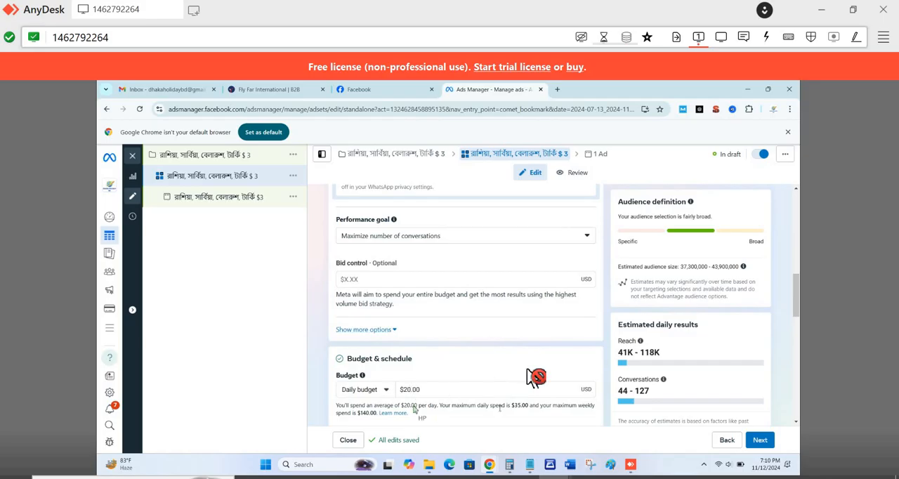
pyautogui.scroll(-2, 538, 374)
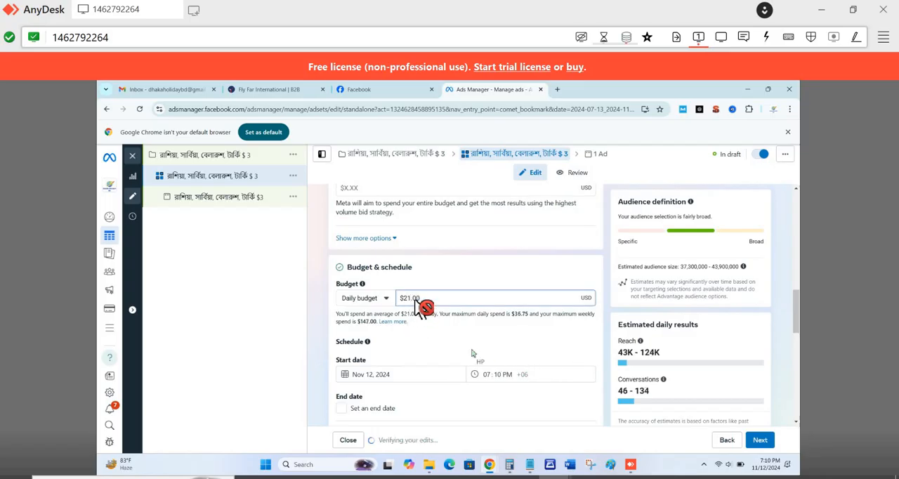
pyautogui.click(386, 299)
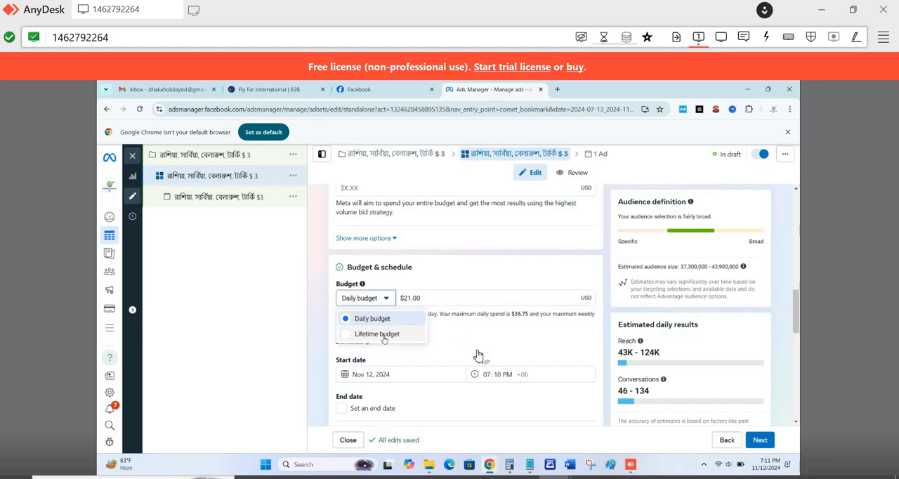
pyautogui.click(379, 334)
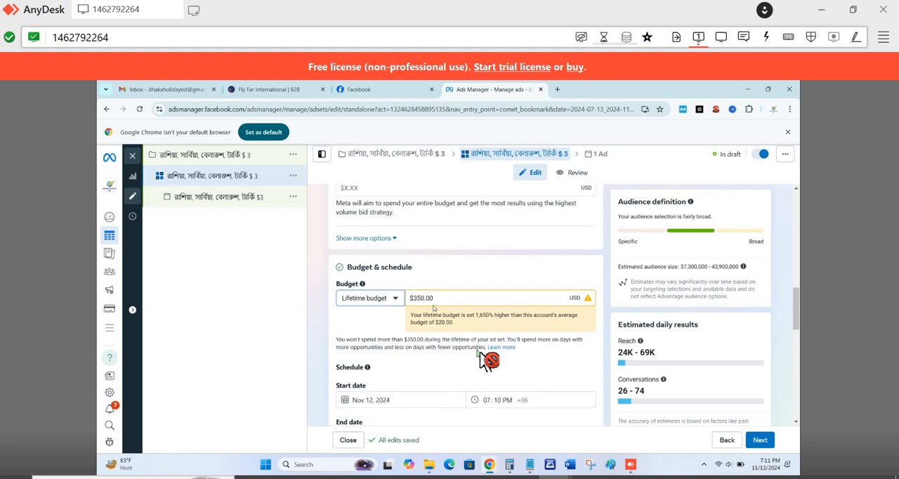
pyautogui.press('BackSpace')
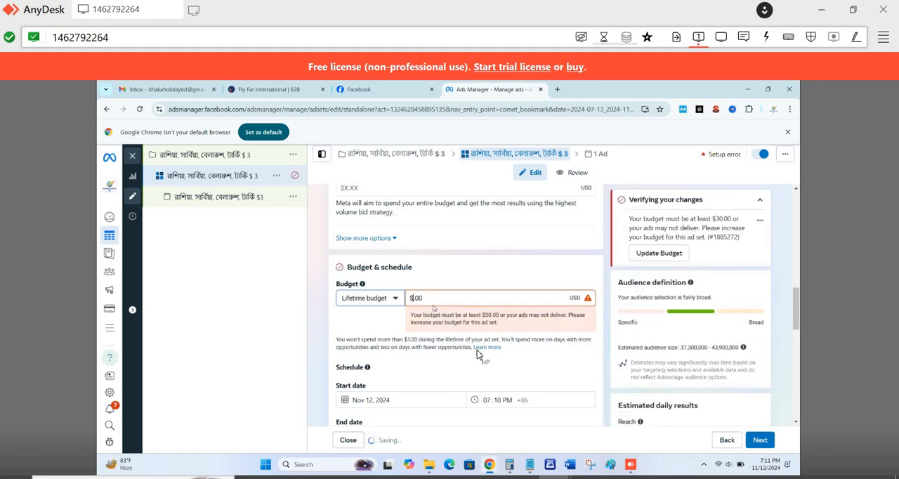
pyautogui.write('21')
pyautogui.scroll(-2, 580, 346)
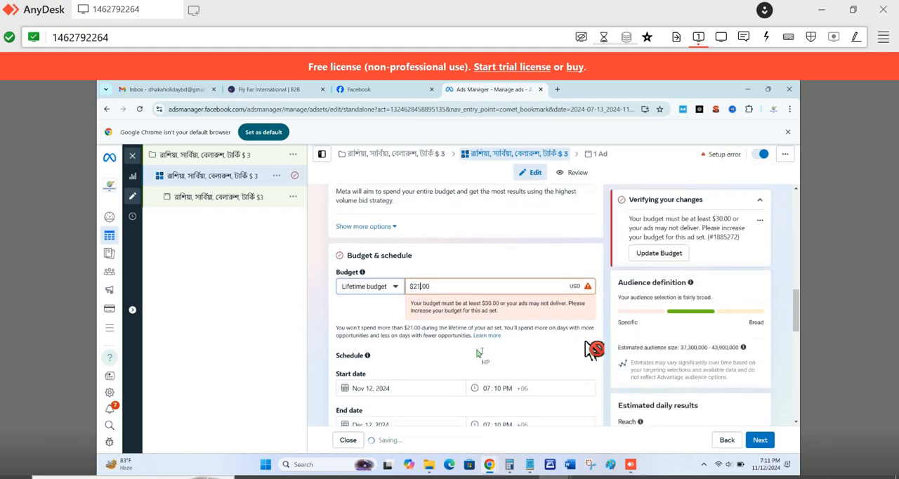
pyautogui.click(404, 309)
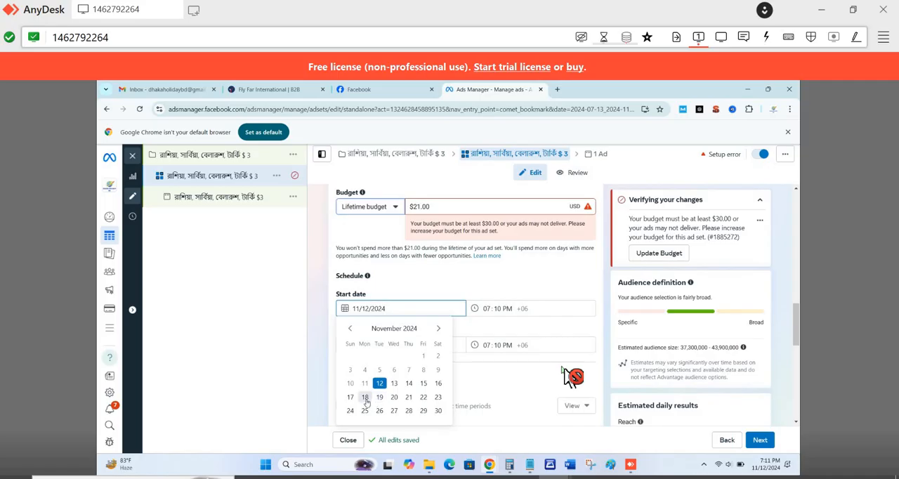
pyautogui.click(365, 398)
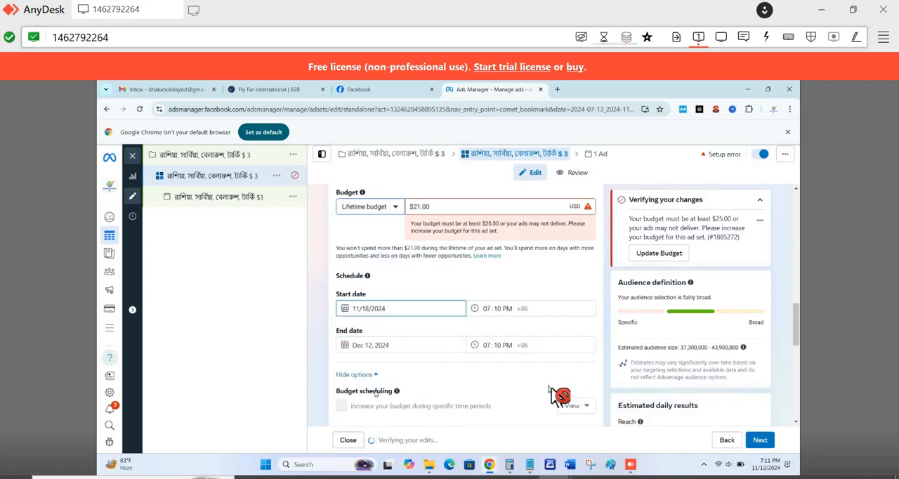
pyautogui.click(371, 309)
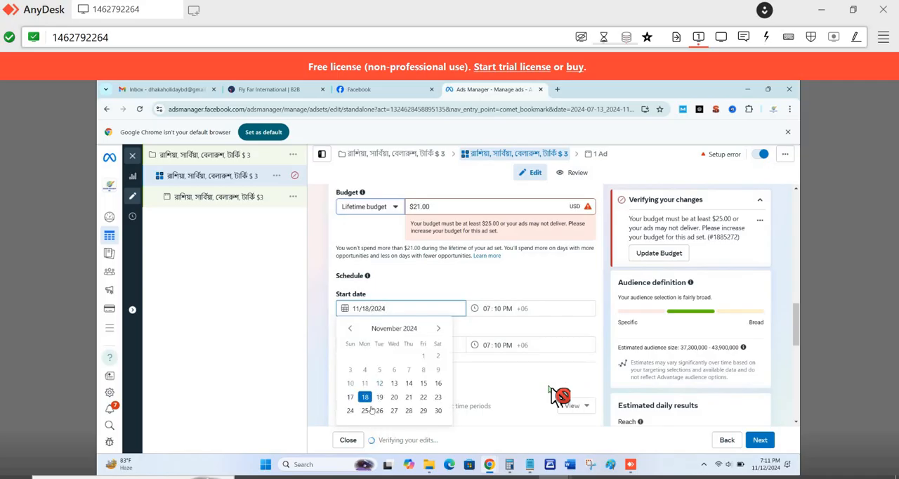
pyautogui.click(380, 385)
# - Set the ad set's schedule to end on November 18, 2024
pyautogui.click(366, 345)
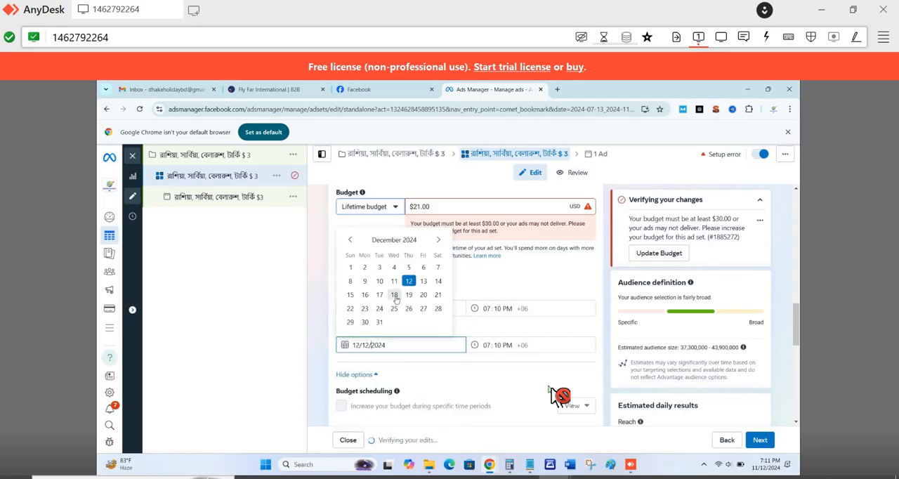
pyautogui.click(394, 295)
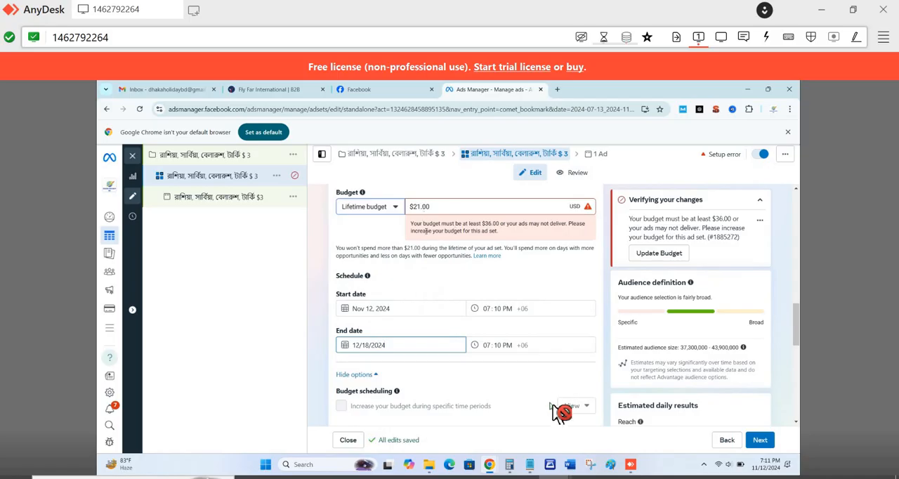
pyautogui.click(384, 348)
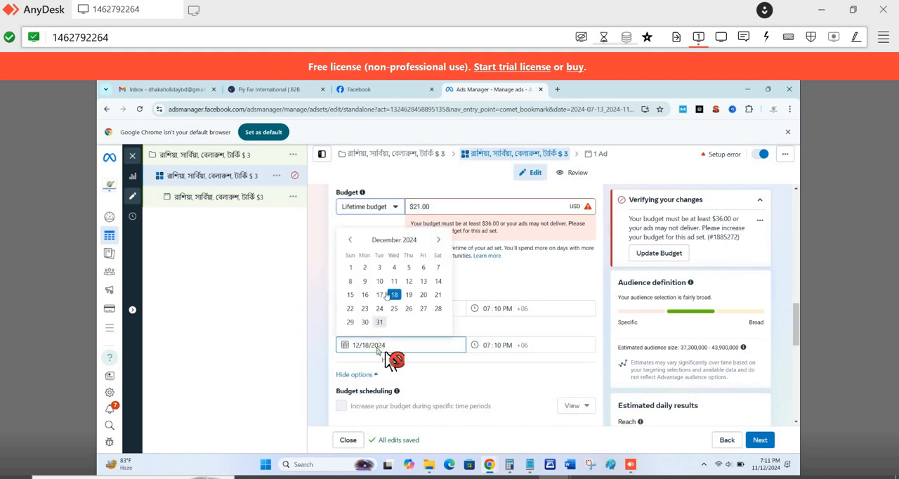
pyautogui.click(352, 242)
pyautogui.click(365, 310)
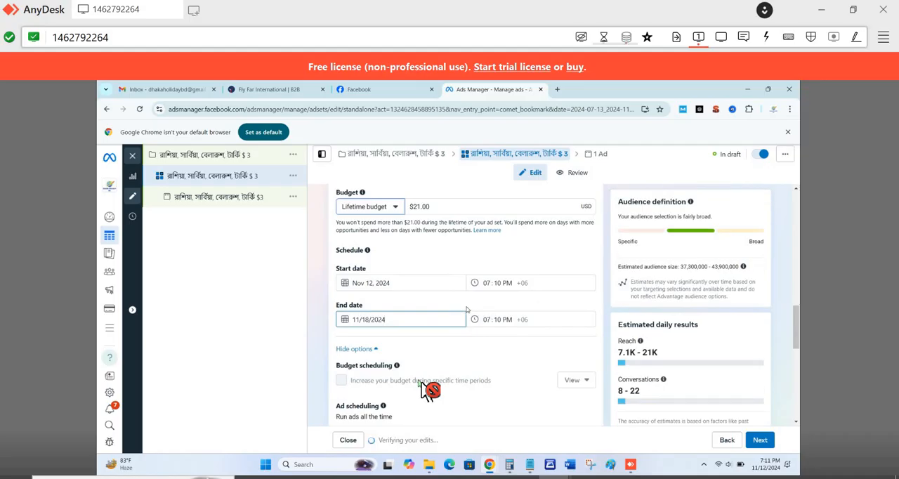
# - Expand the optional audience suggestion under Advantage+ audience and set the minimum age to 22
pyautogui.scroll(-1, 468, 310)
pyautogui.scroll(-2, 468, 309)
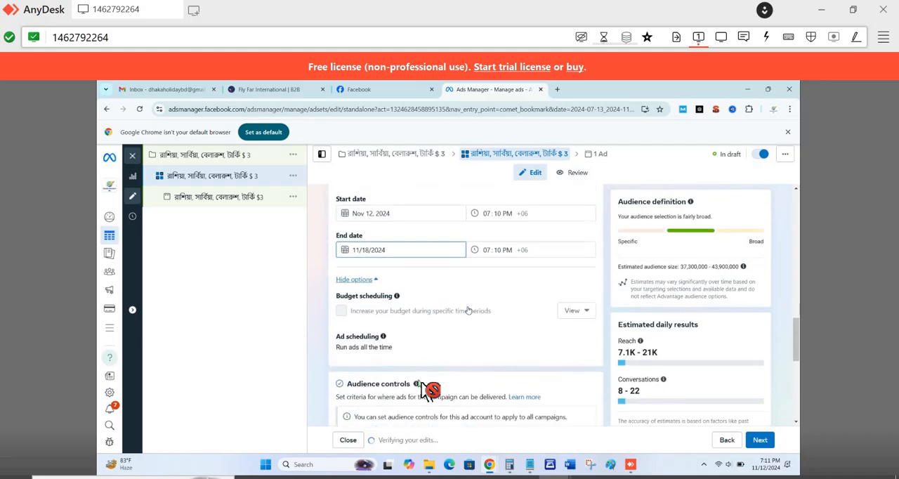
pyautogui.scroll(-3, 504, 361)
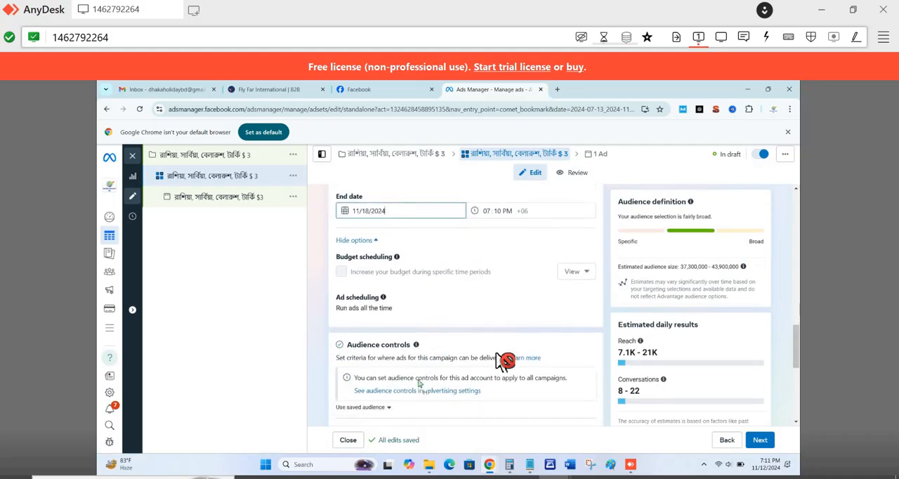
pyautogui.scroll(-3, 493, 355)
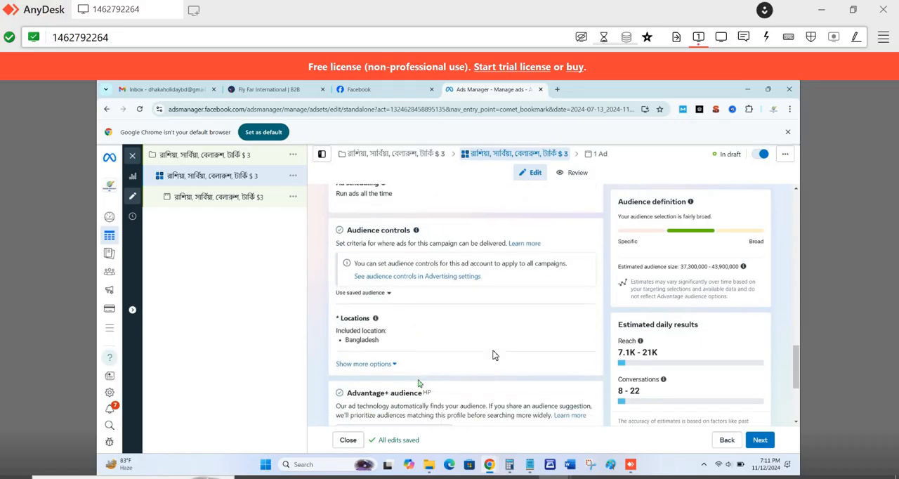
pyautogui.scroll(-3, 493, 355)
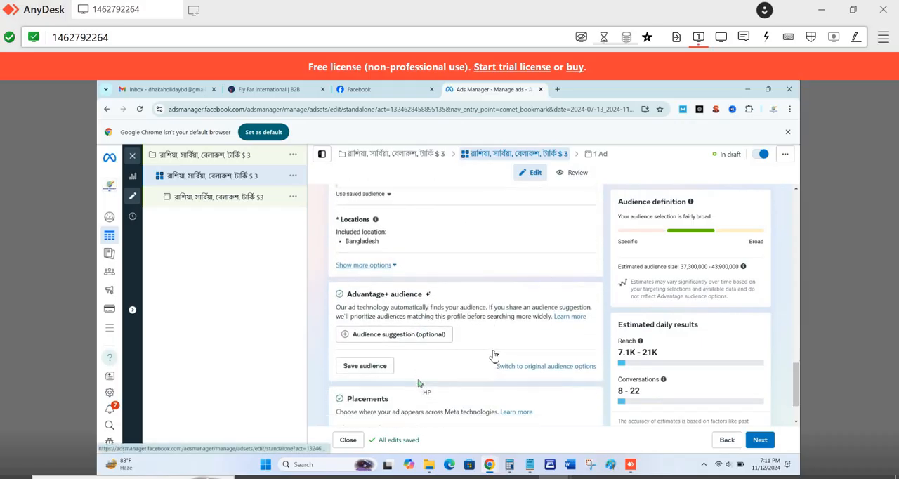
pyautogui.scroll(-1, 419, 384)
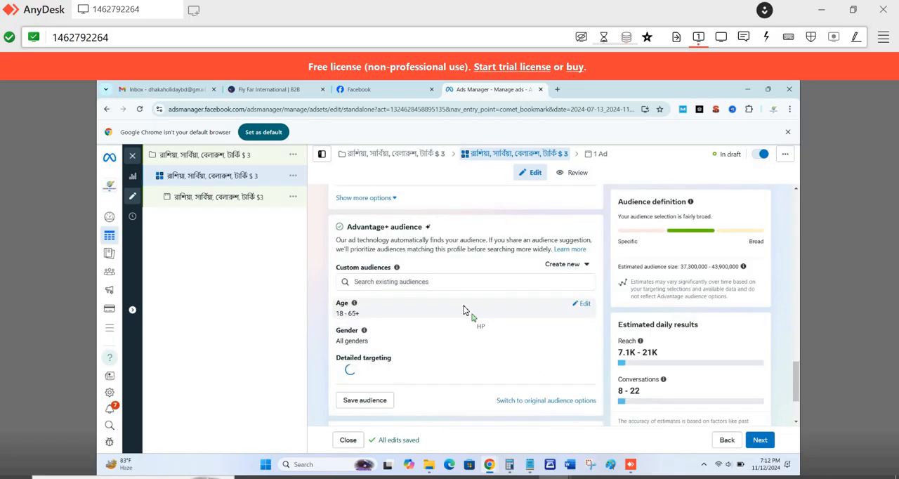
pyautogui.click(580, 305)
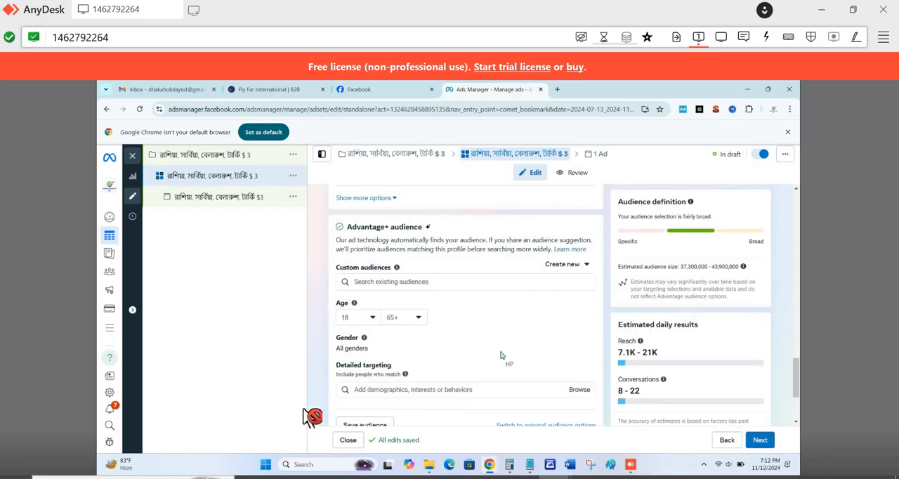
pyautogui.click(374, 319)
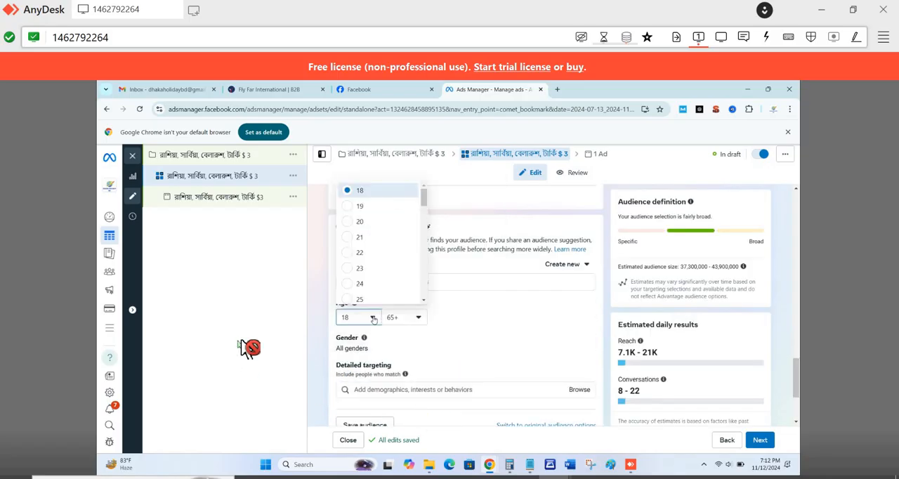
pyautogui.click(378, 252)
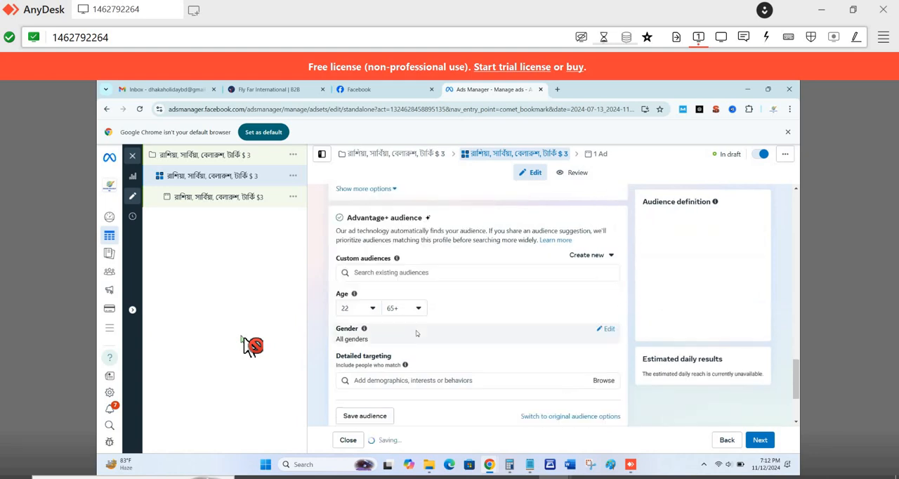
# - Set the maximum age of the Advantage+ audience to 45
pyautogui.click(421, 318)
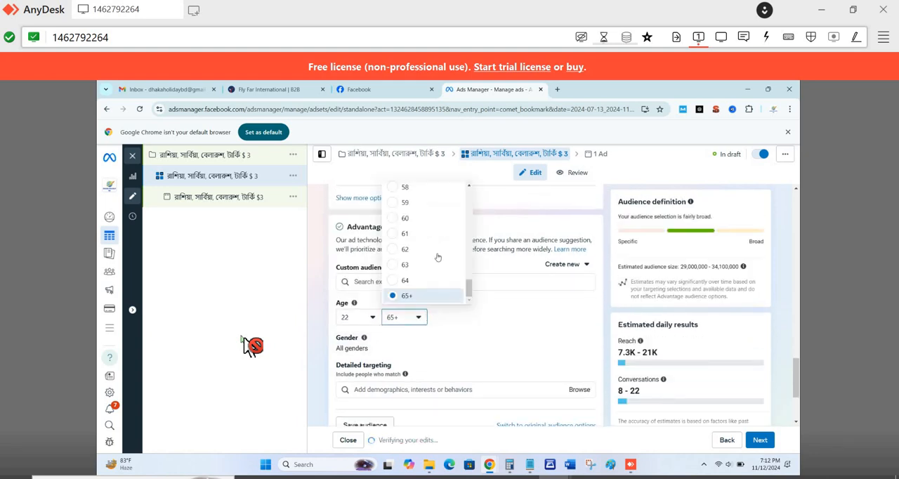
pyautogui.scroll(4, 440, 249)
pyautogui.scroll(2, 435, 232)
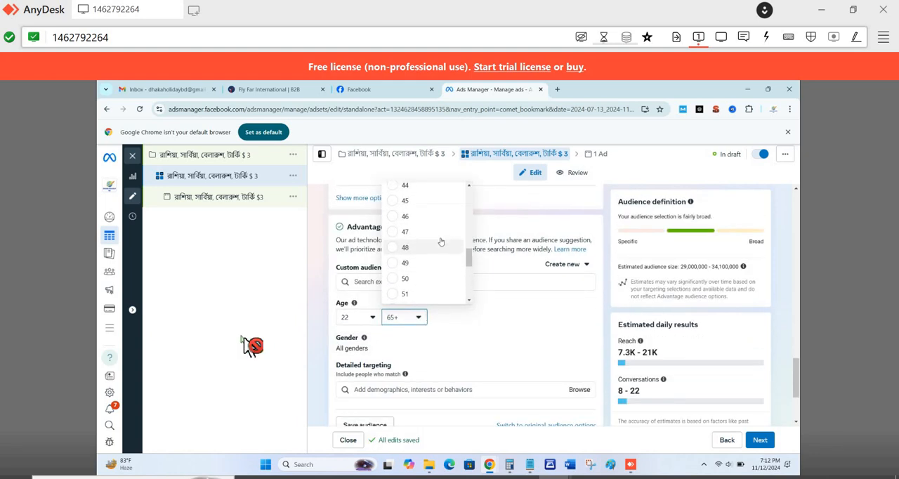
pyautogui.click(425, 202)
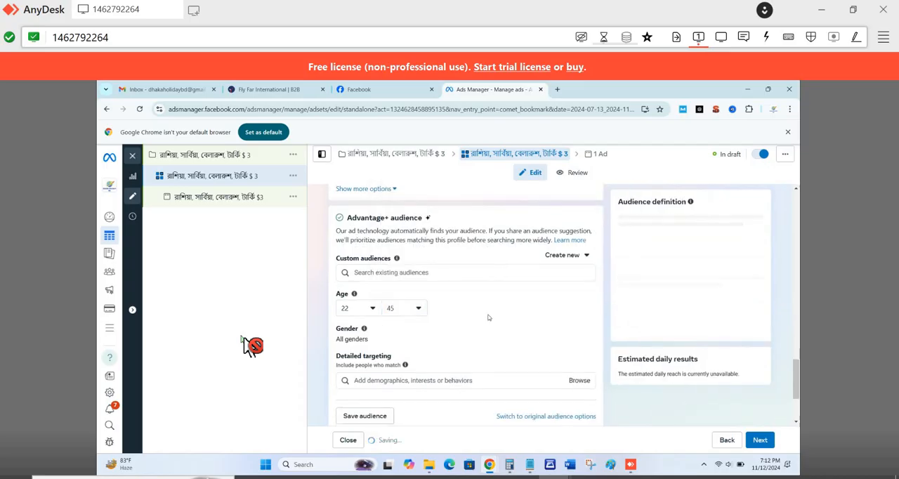
# - Search the detailed targeting options for "travel" and look through the suggestions
pyautogui.scroll(-1, 488, 316)
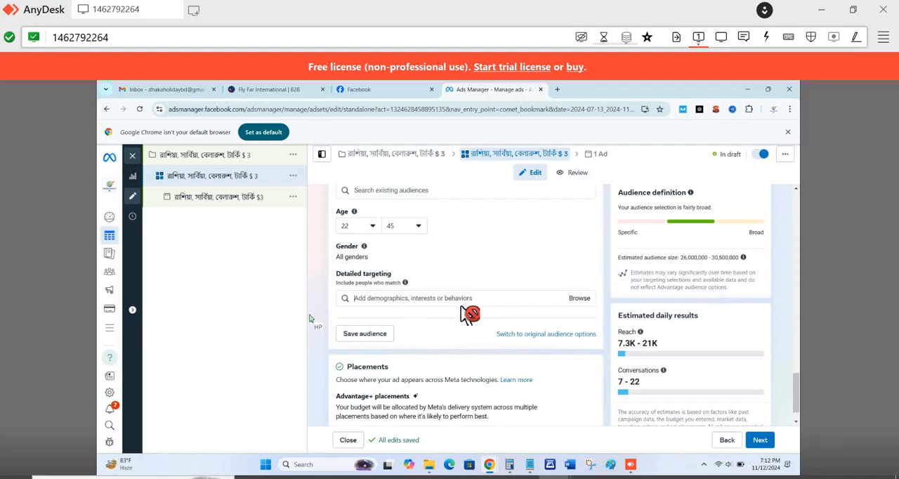
pyautogui.click(467, 298)
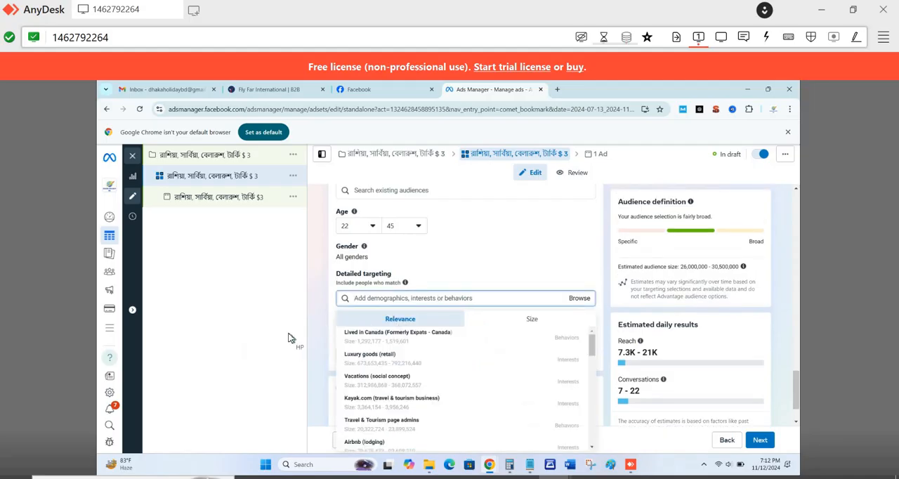
pyautogui.write('travel')
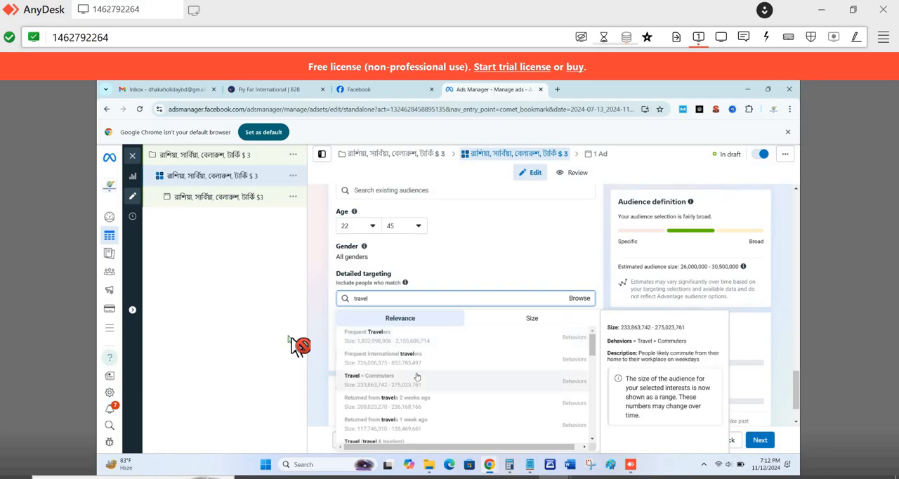
pyautogui.scroll(-2, 417, 377)
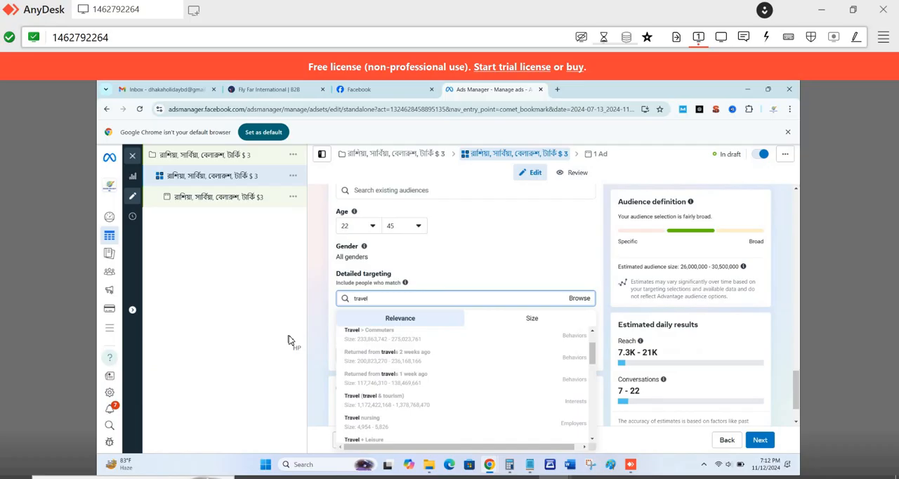
# - Try searching the detailed targeting options for "ser" in place of "travel", and clear the search
pyautogui.press('BackSpace')
pyautogui.press('BackSpace')
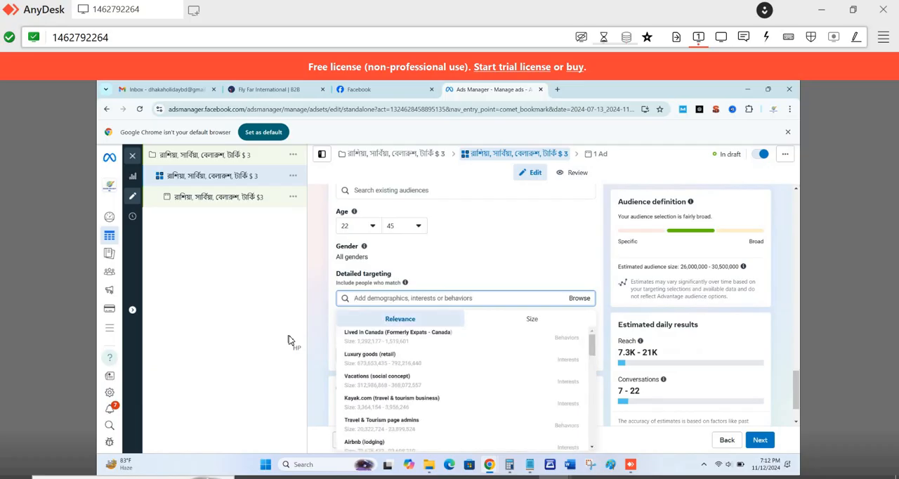
pyautogui.write('ধ')
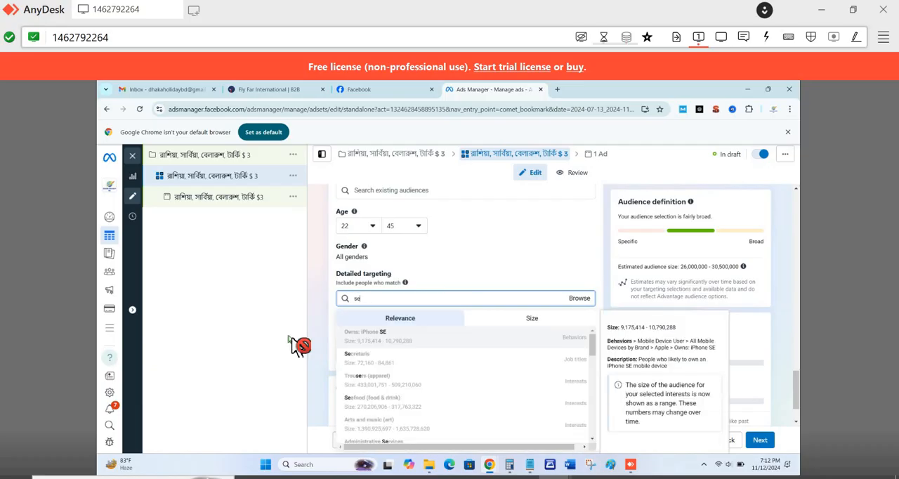
pyautogui.write('r')
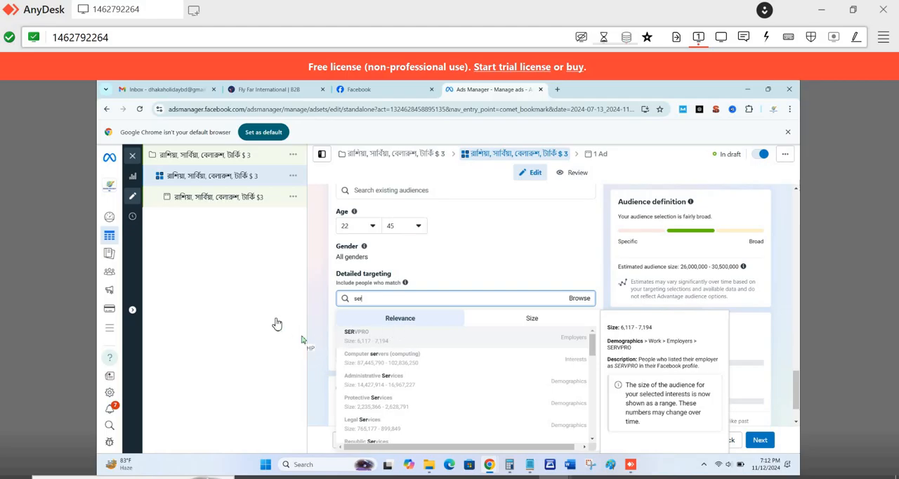
pyautogui.press('BackSpace')
pyautogui.press('BackSpace')
pyautogui.press('BackSpace')
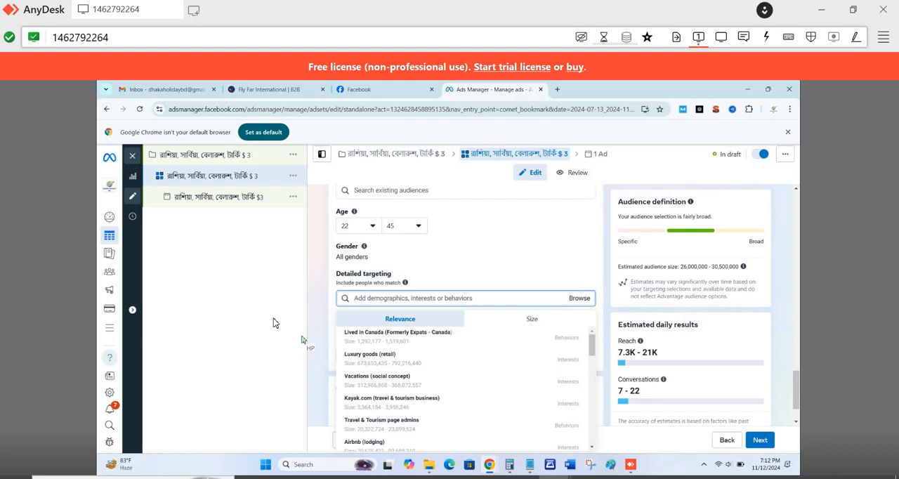
# - Search the detailed targeting options for "usa visa" and add the interest USA Gymnastics National Championships (gymnastics)
pyautogui.write('usa visa')
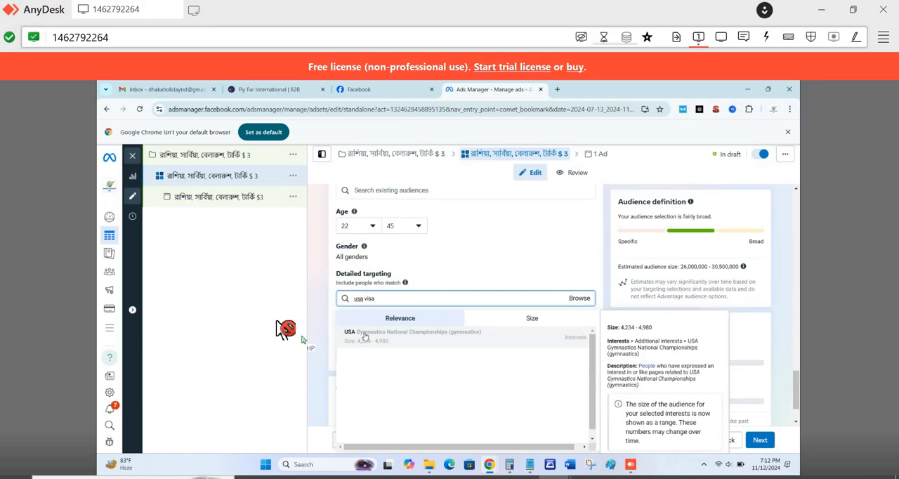
pyautogui.click(365, 336)
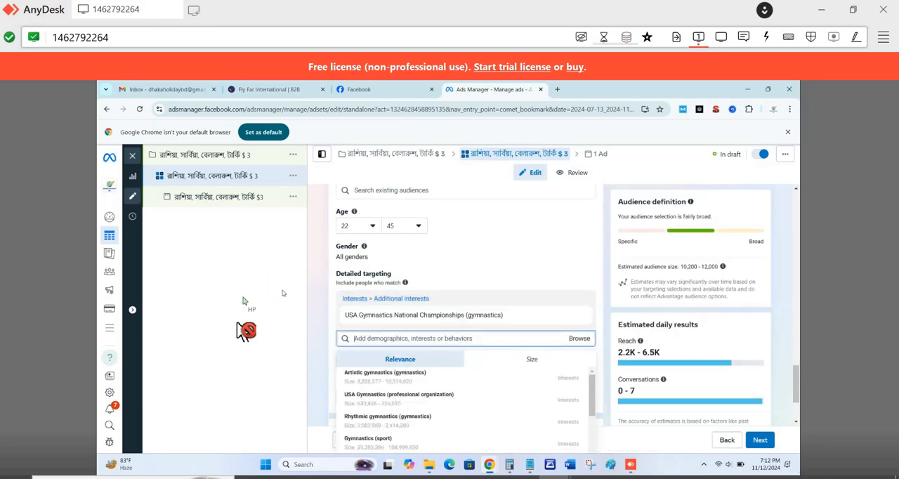
# - Search detailed targeting for "canada travel" and add Frequent Travelers, plus the suggested interests Travel (travel & tourism) and Tourism (industry)
pyautogui.write('ca')
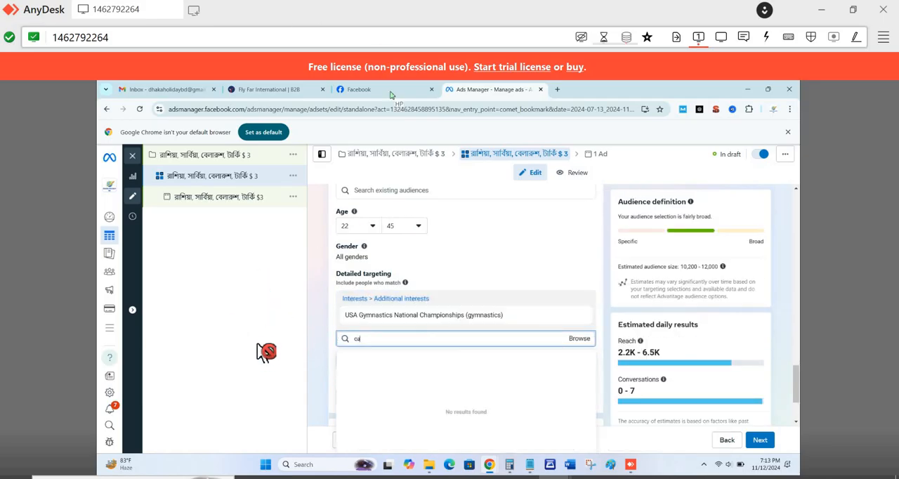
pyautogui.write('nada travel')
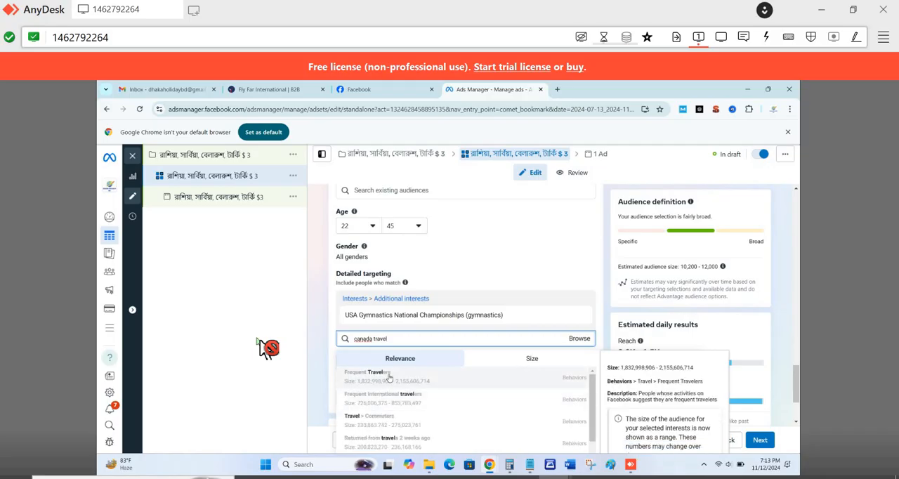
pyautogui.click(389, 377)
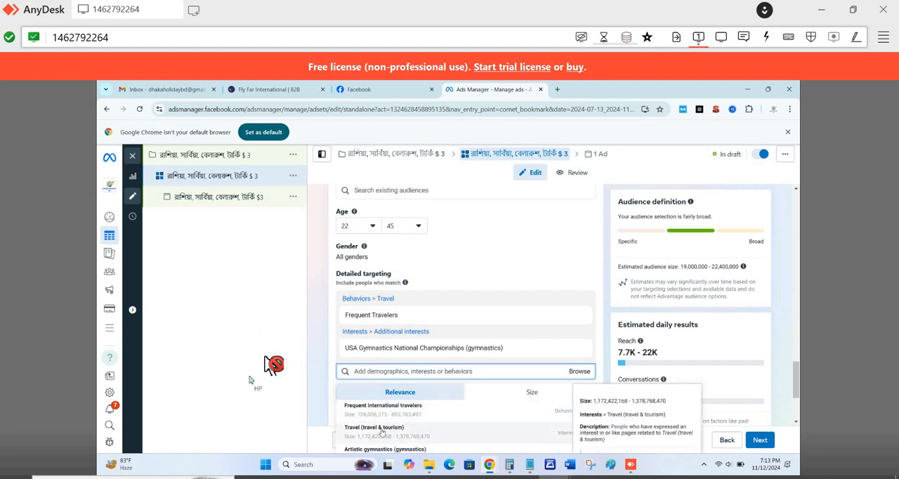
pyautogui.click(341, 428)
pyautogui.click(341, 427)
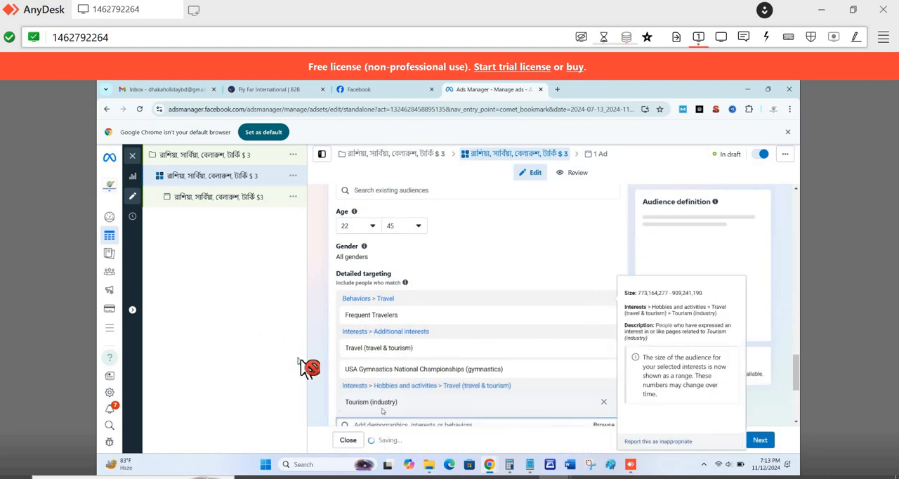
# - Search the detailed targeting options for "russia travel" and add the behavior Travel & Tourism page admins
pyautogui.scroll(-3, 407, 376)
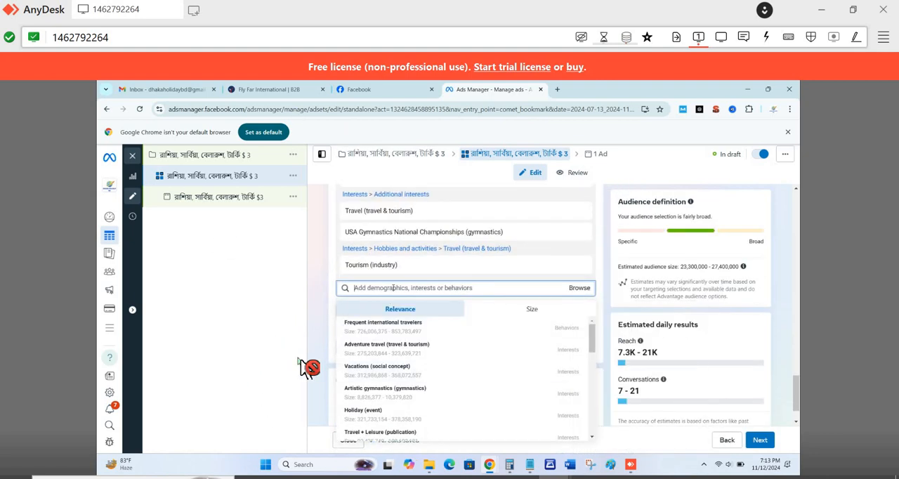
pyautogui.write('r')
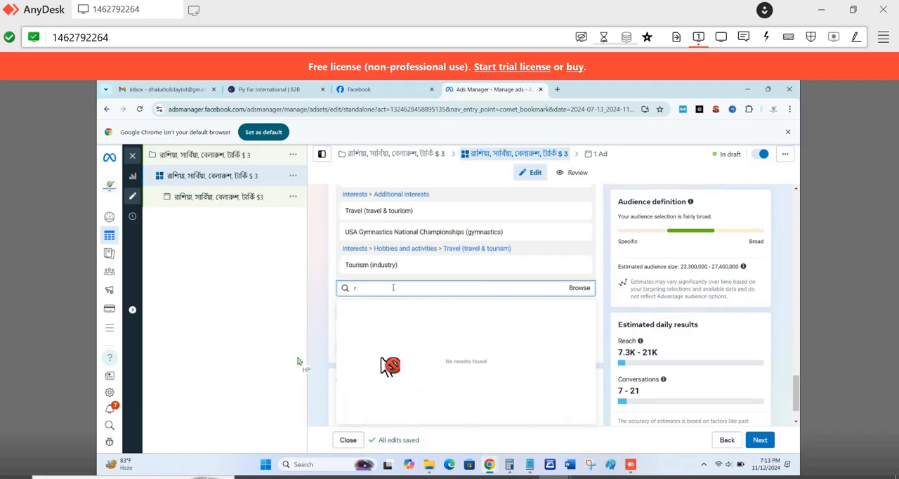
pyautogui.write('uss')
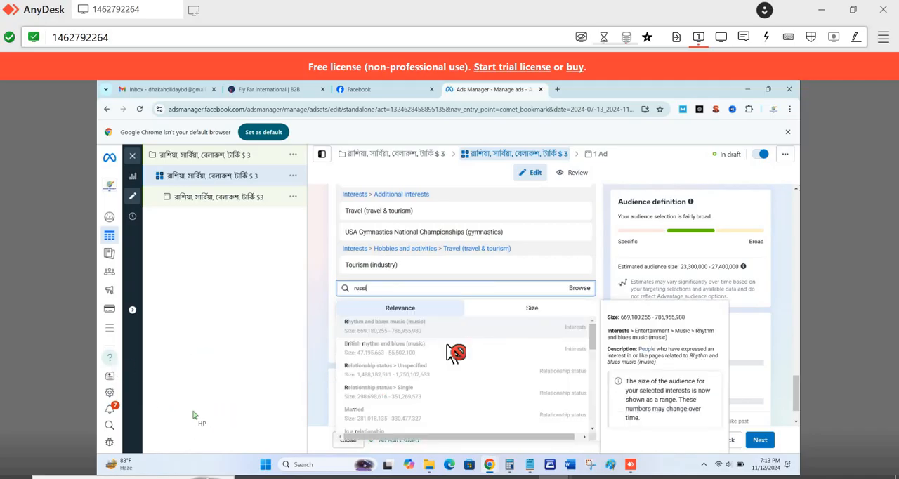
pyautogui.write('ia')
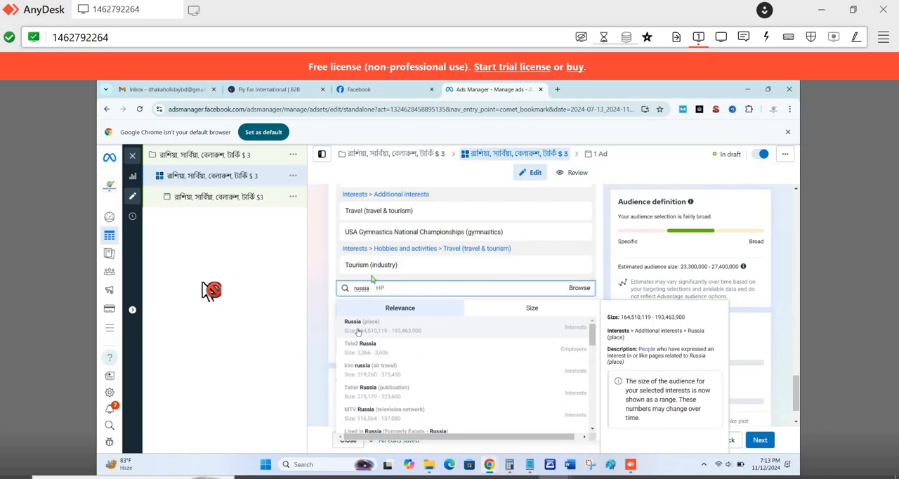
pyautogui.write('travel')
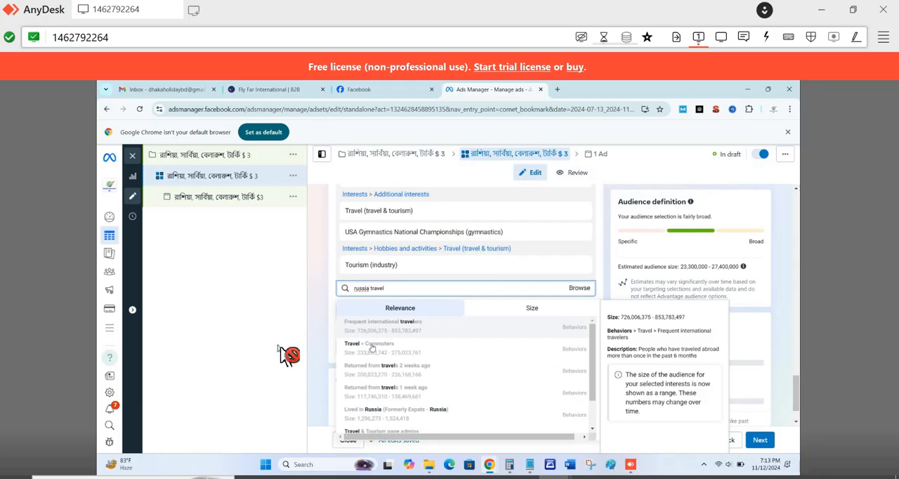
pyautogui.scroll(-1, 387, 418)
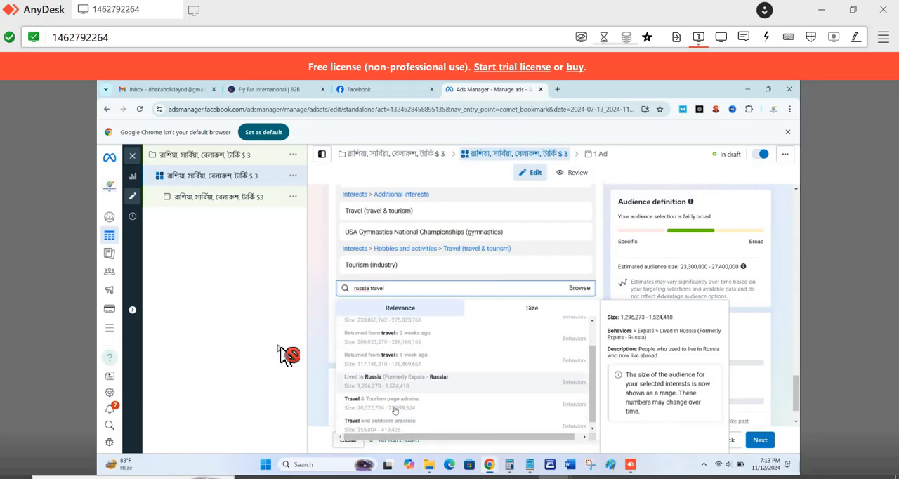
pyautogui.click(388, 398)
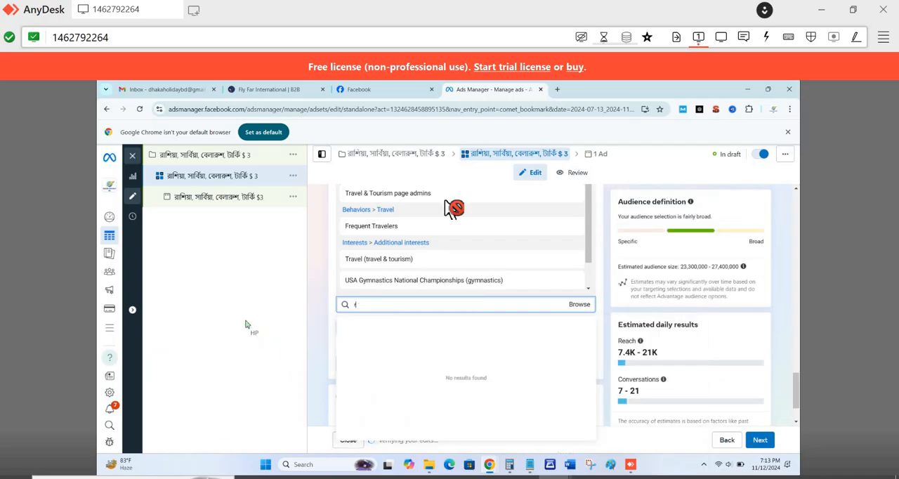
# - Search the detailed targeting options for "russ", add the interest Russia (place) and close the suggestions
pyautogui.write('rus')
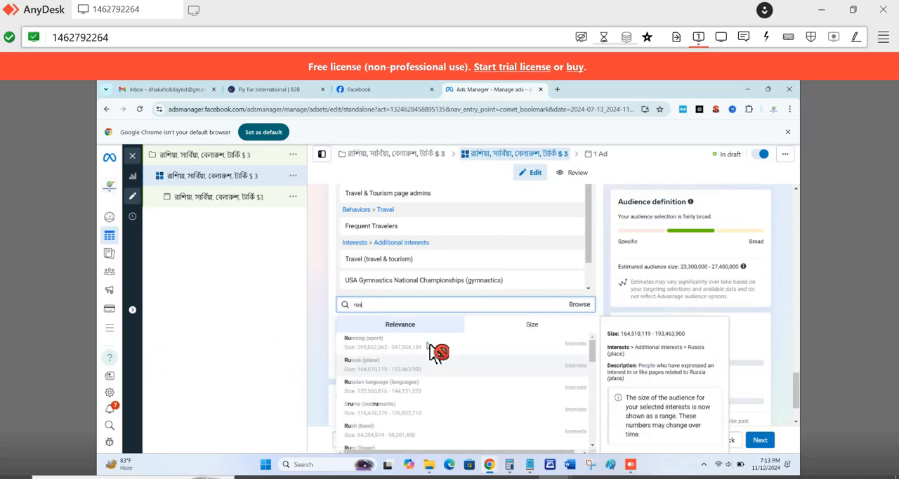
pyautogui.write('s')
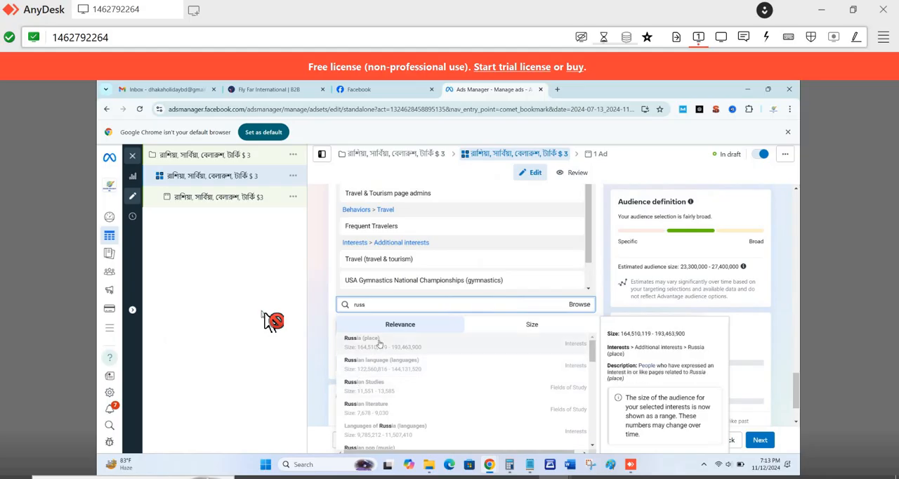
pyautogui.click(380, 342)
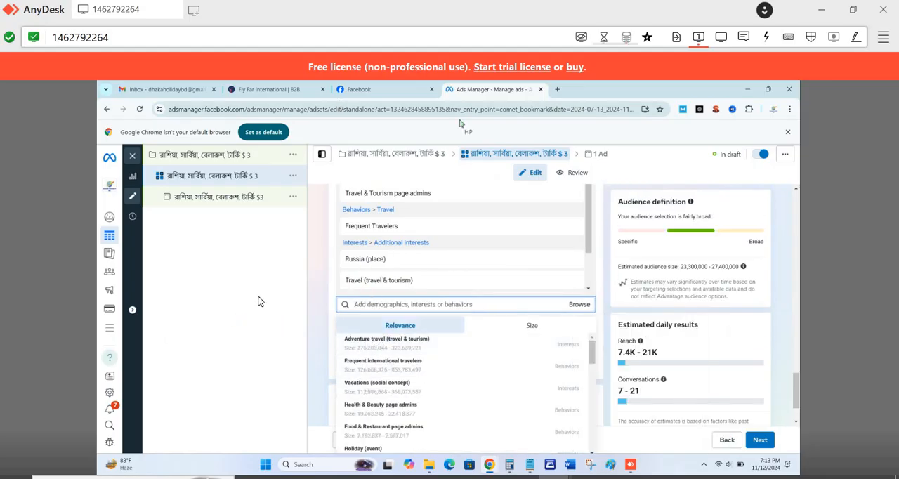
pyautogui.doubleClick(259, 297)
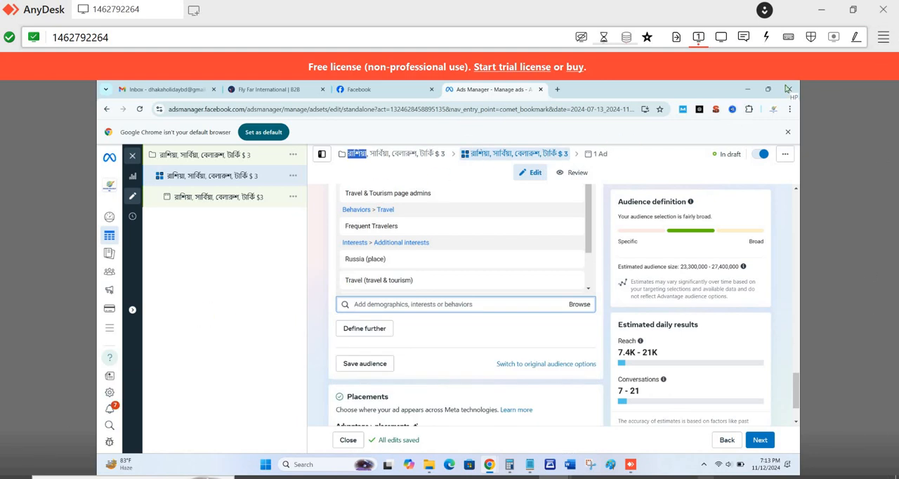
# - Try searching the detailed targeting options for "sarbia" and clear the search
pyautogui.click(352, 307)
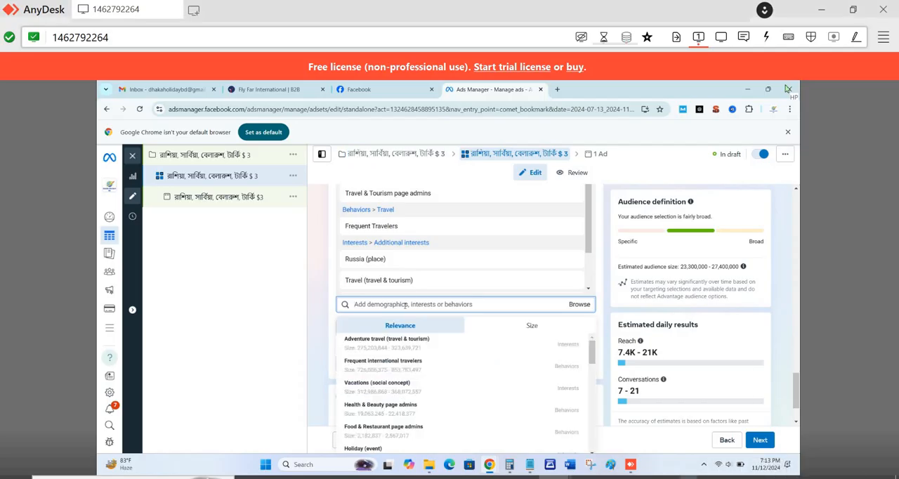
pyautogui.write('sa')
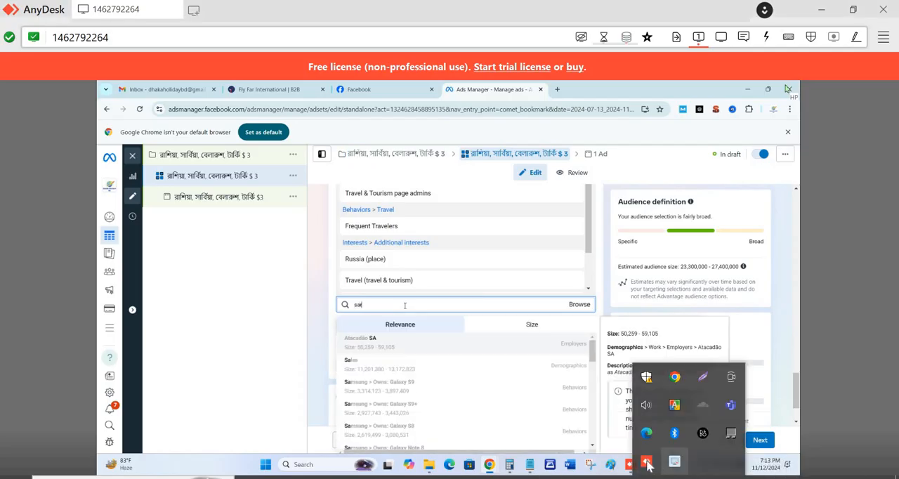
pyautogui.write('rbi')
pyautogui.write('a')
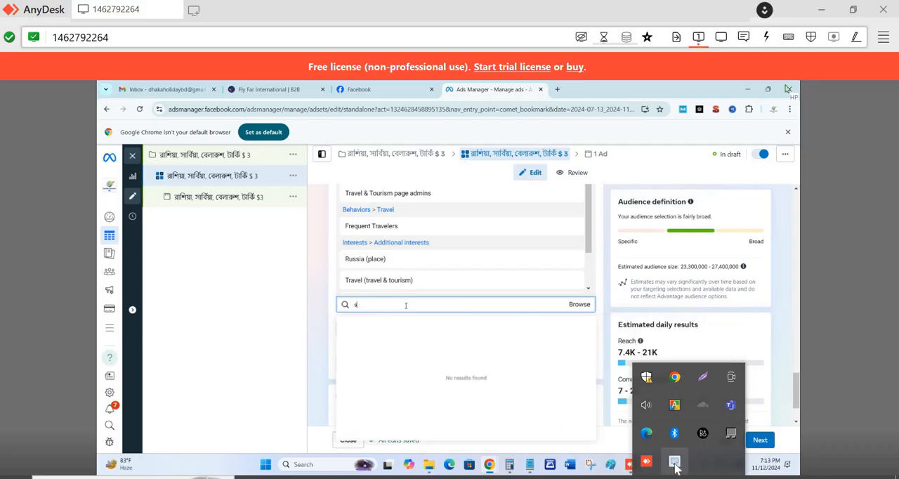
pyautogui.press('BackSpace')
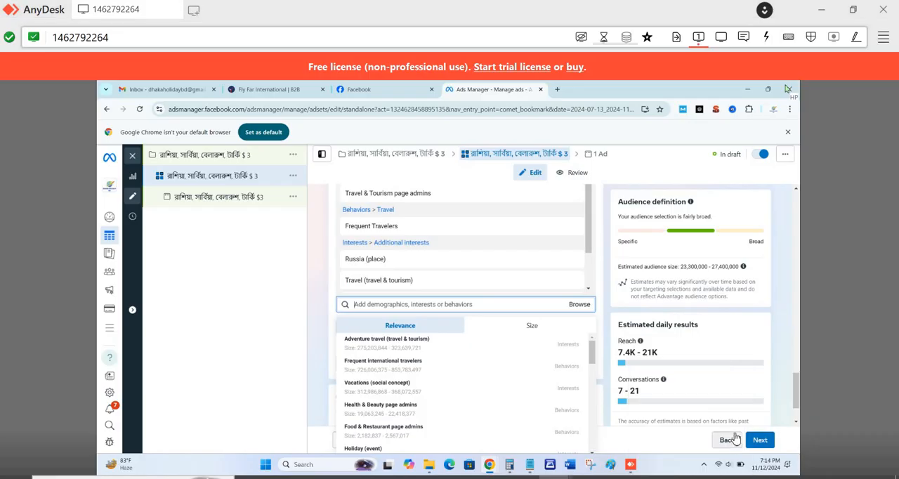
# - Search the detailed targeting options for "belaru" and look through the suggestions
pyautogui.write('be')
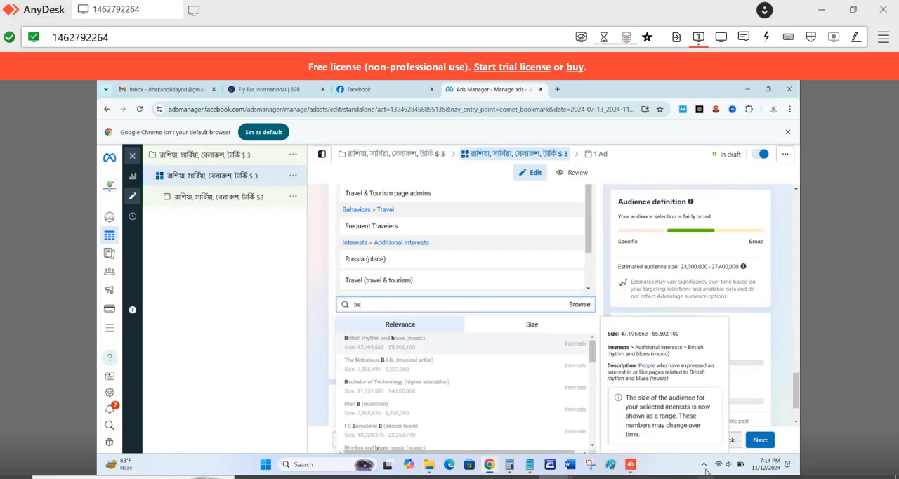
pyautogui.write('l')
pyautogui.click(705, 467)
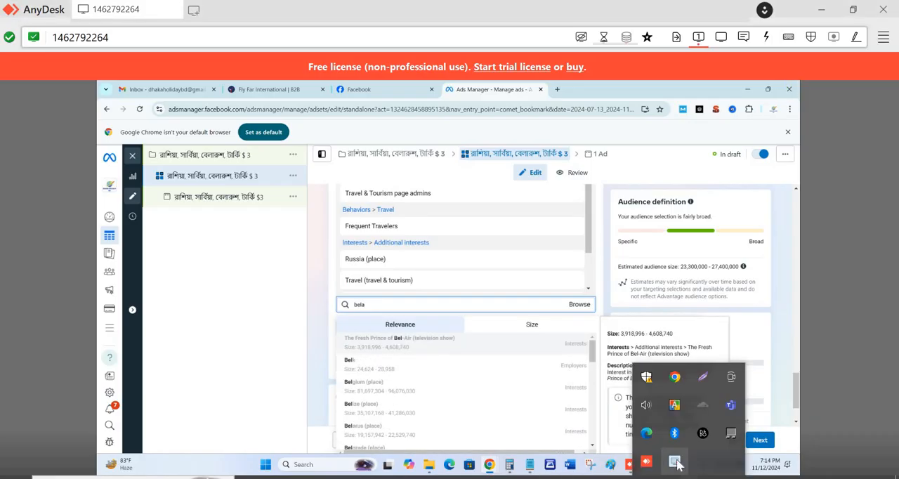
pyautogui.write('aru')
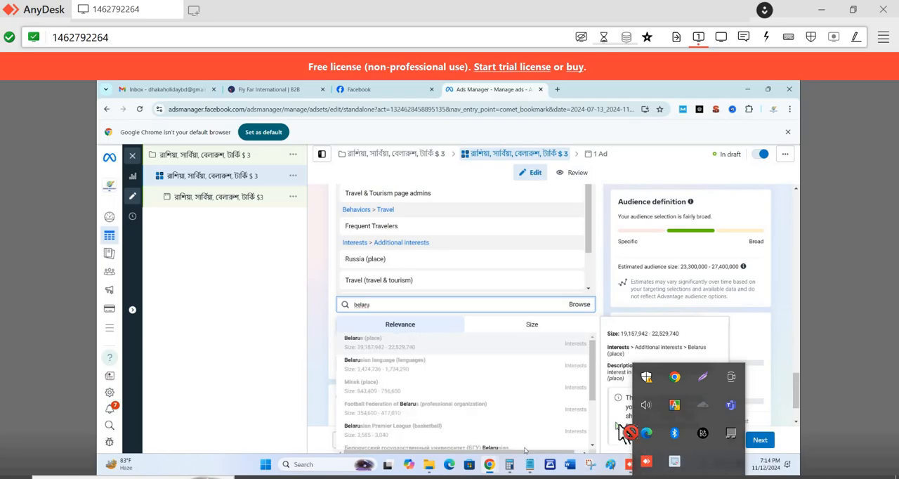
pyautogui.scroll(-1, 387, 392)
pyautogui.scroll(1, 386, 359)
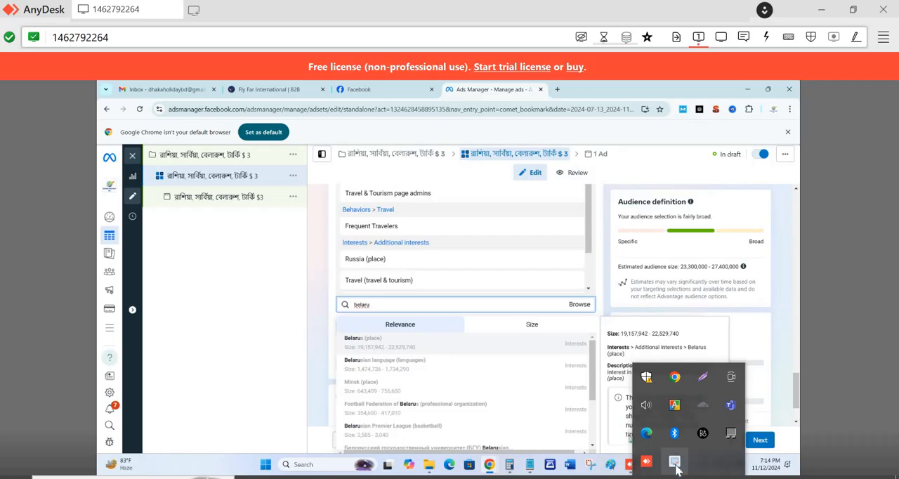